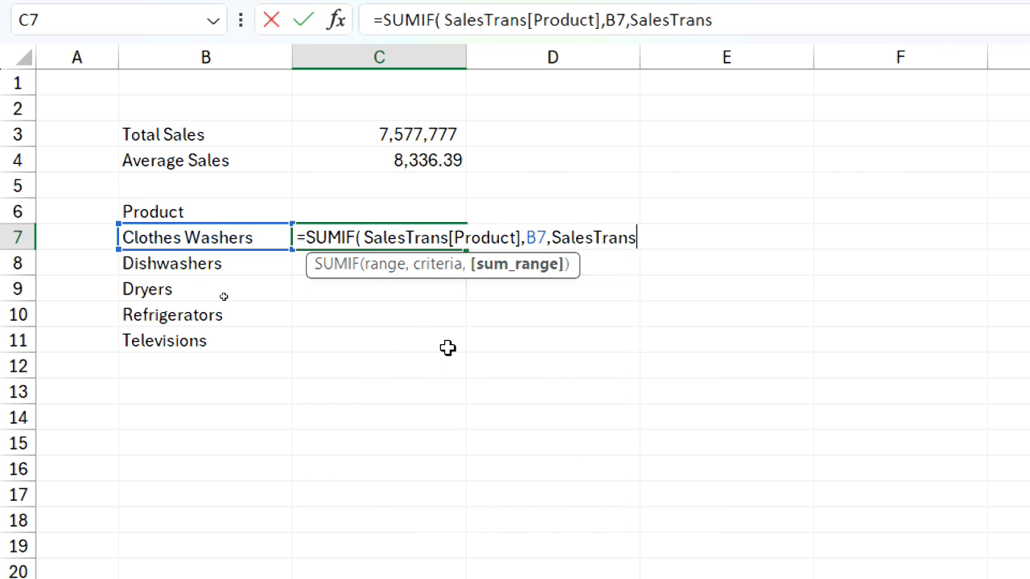
# - Complete the SUMIF formula in C7 with SalesTrans[Sales] as the sum range
pyautogui.write('[Sales')
pyautogui.press('Down')
pyautogui.press('Tab')
pyautogui.write(')')
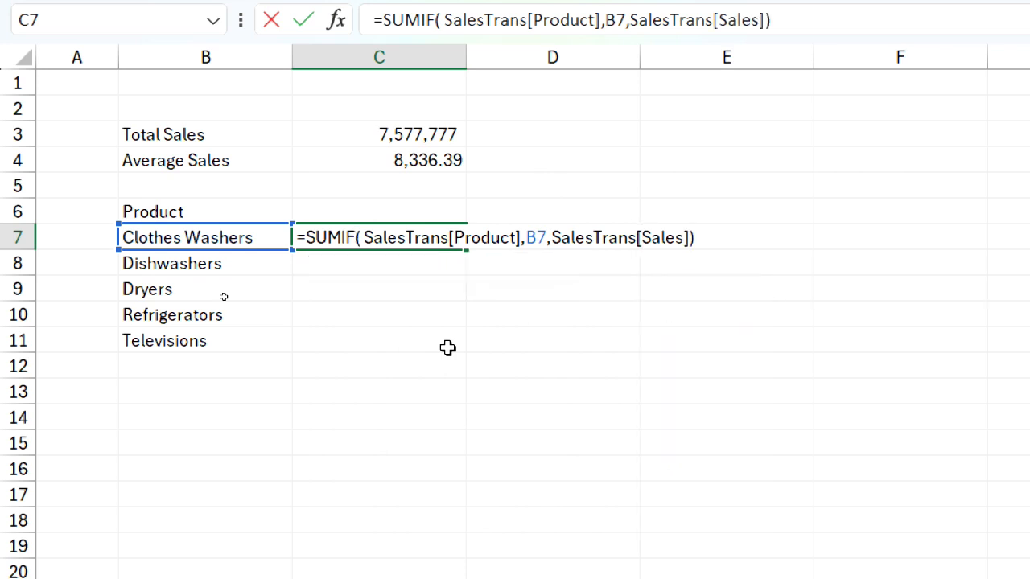
pyautogui.hotkey('ctrl', 'Return')
# - Apply the thousands-separated number format to C7 and fill its formula down to C11
pyautogui.hotkey('ctrl', 'shift', '1')
pyautogui.moveTo(465, 254); pyautogui.dragTo(460, 346)
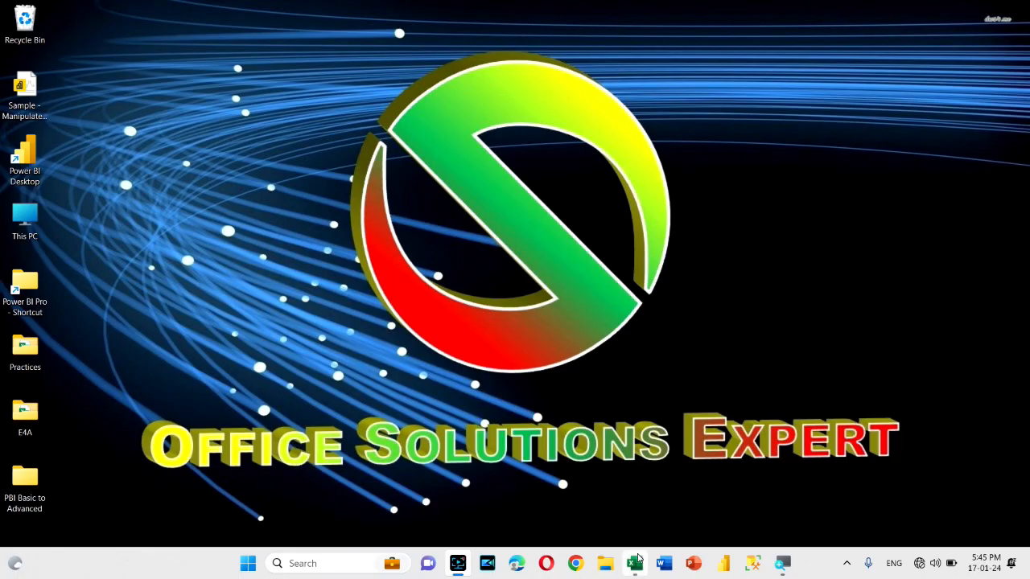
# - Switch to Excel and convert the sales data in A1:G910 on the Appliance Sales sheet into a table with headers
pyautogui.click(634, 562)
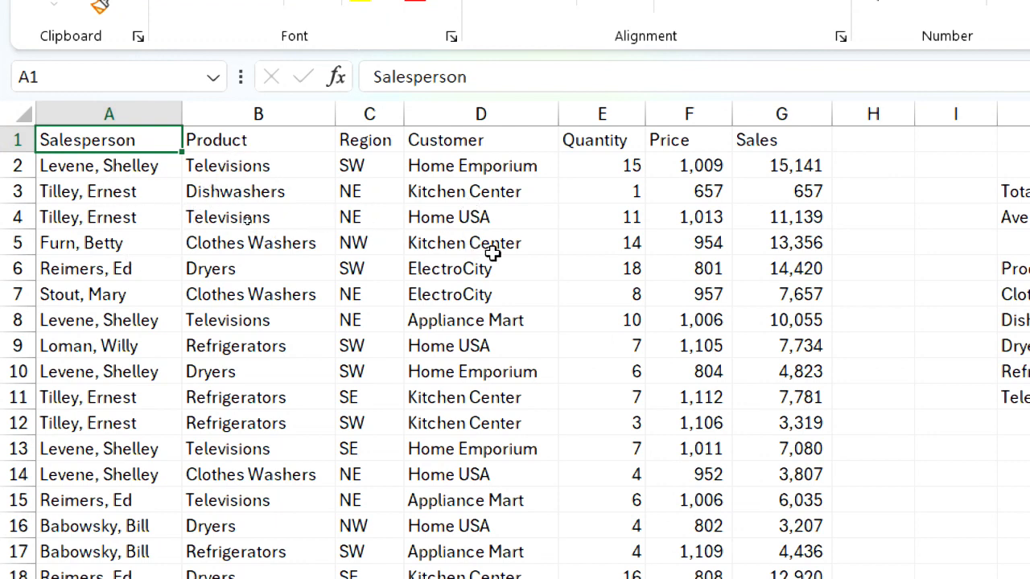
pyautogui.click(782, 114)
pyautogui.click(785, 140)
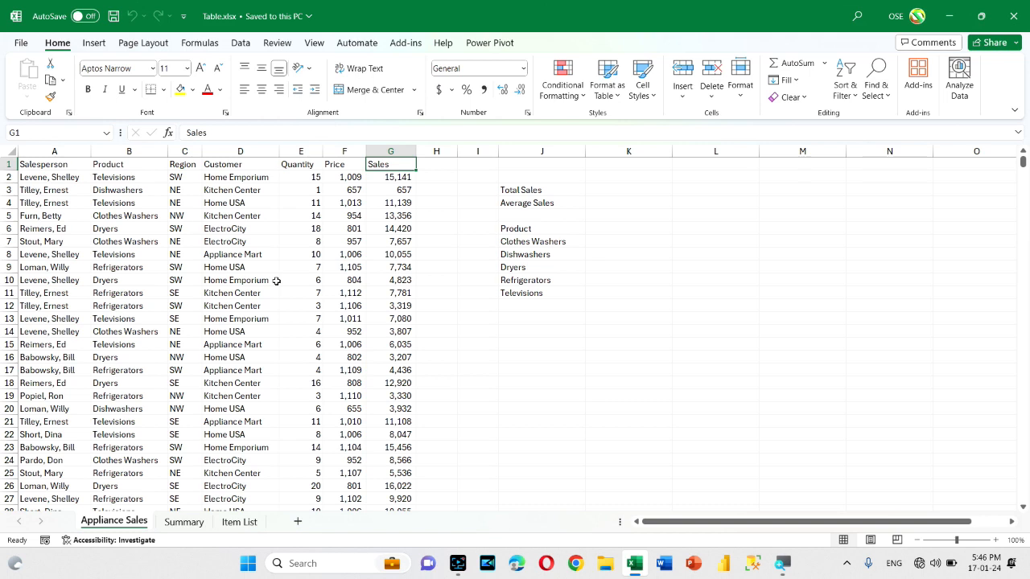
pyautogui.click(216, 256)
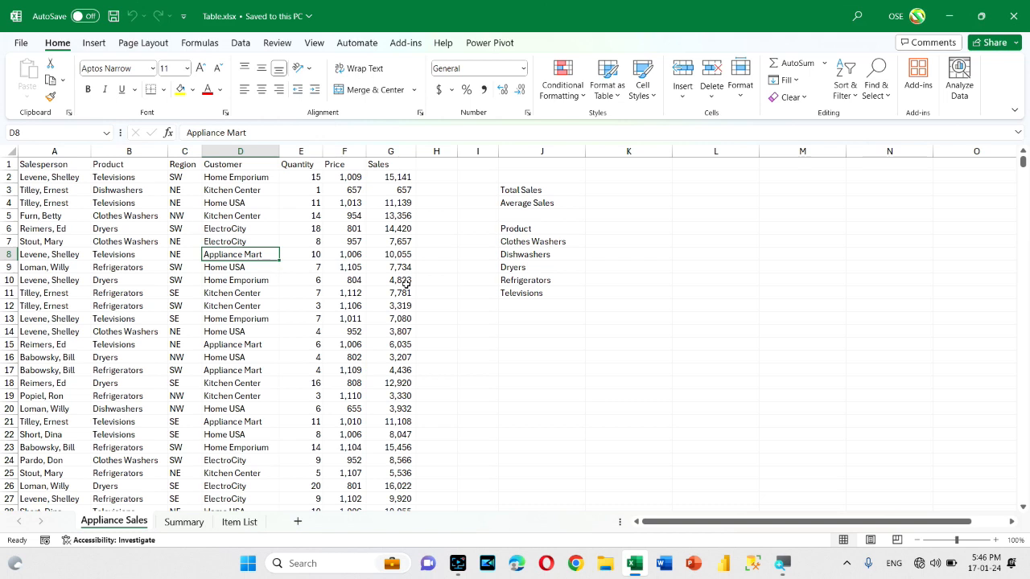
pyautogui.hotkey('ctrl', 't')
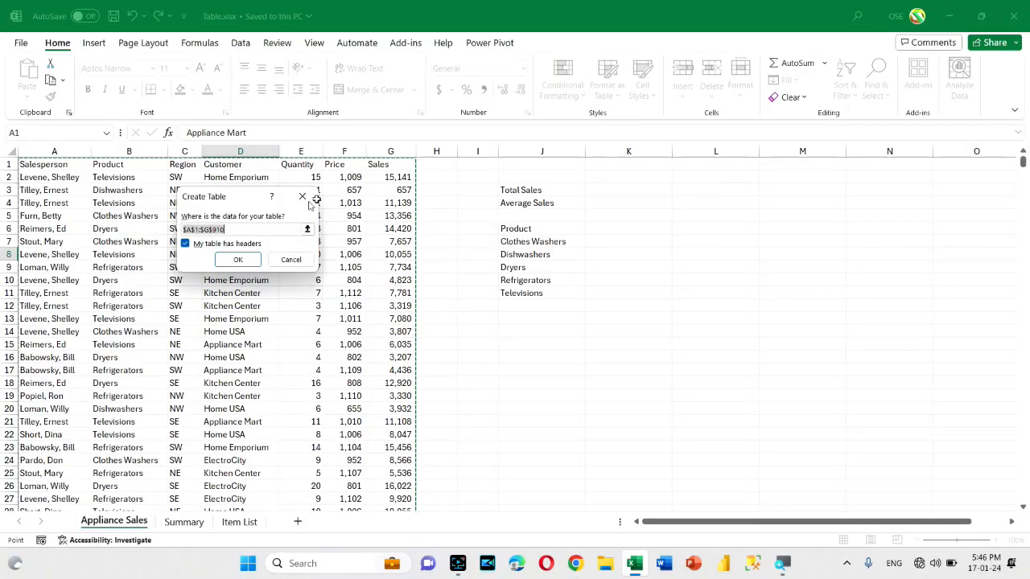
pyautogui.click(236, 259)
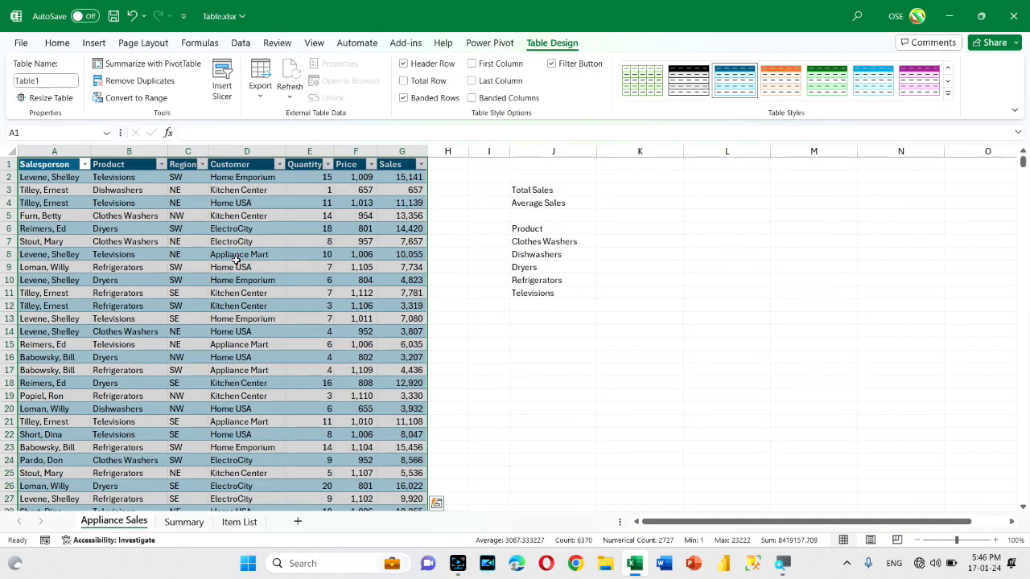
pyautogui.click(237, 257)
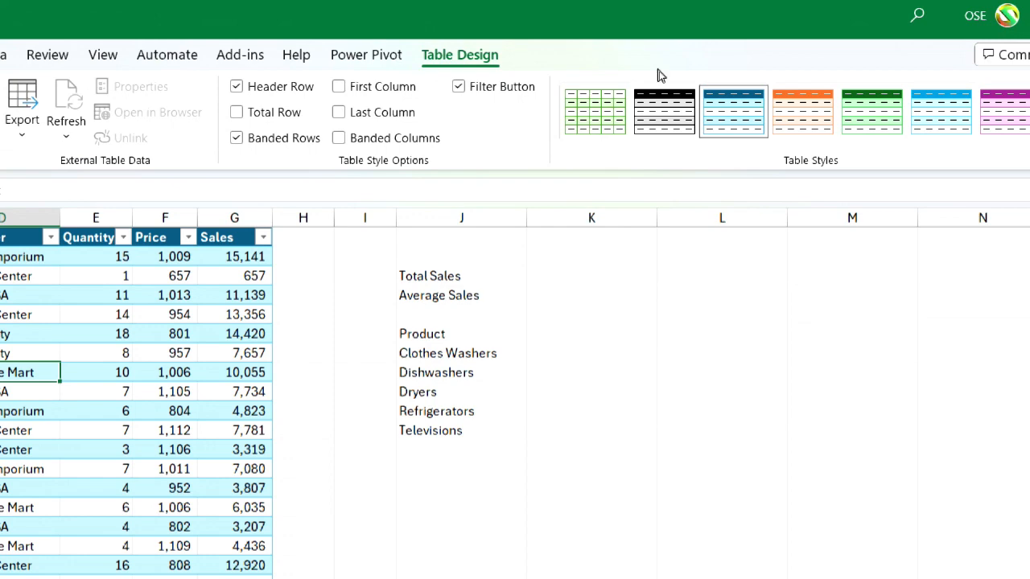
# - Apply the light green banded style from the Medium group to the sales table
pyautogui.click(232, 334)
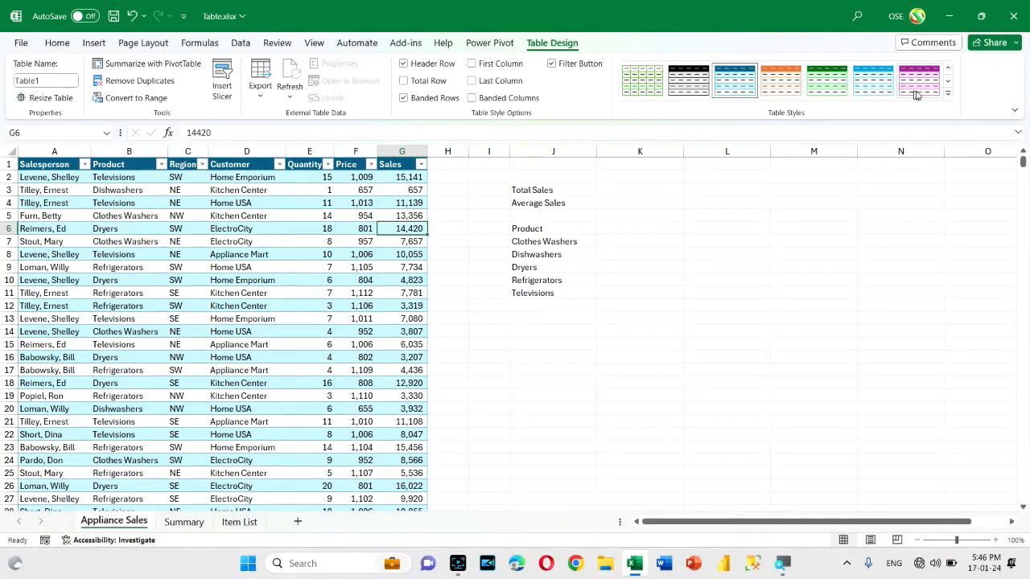
pyautogui.click(948, 95)
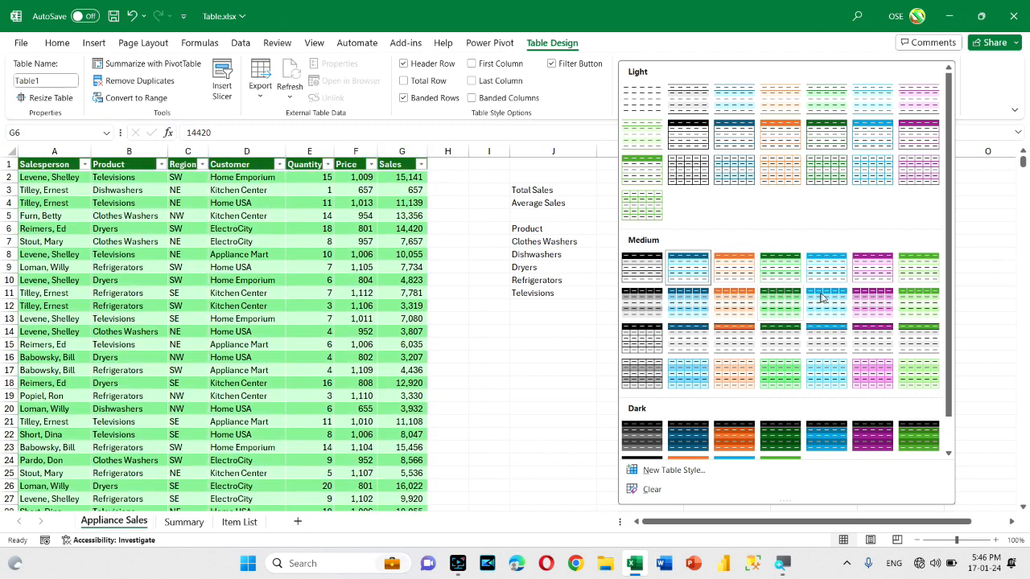
pyautogui.click(912, 274)
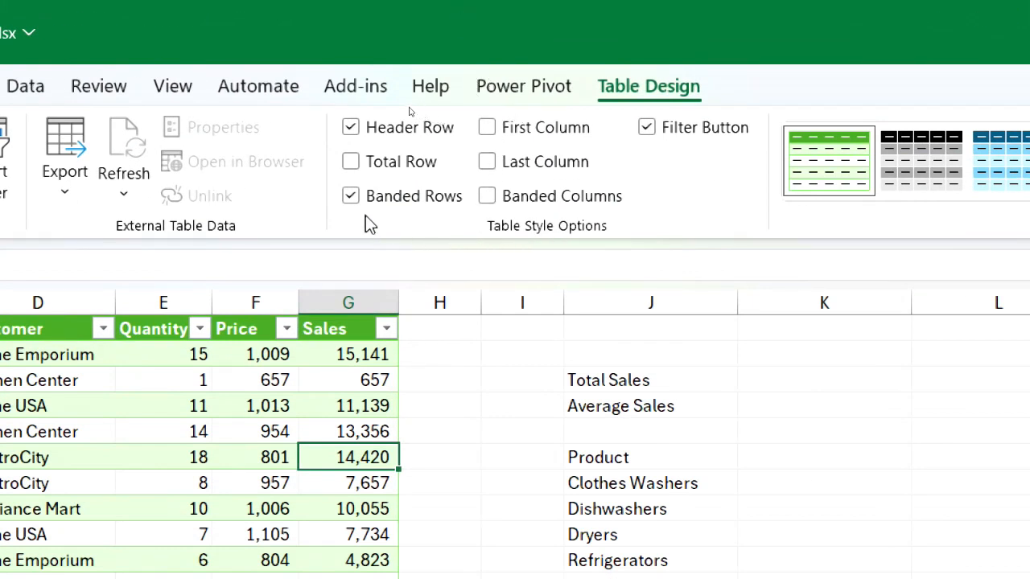
# - Try the table with banded rows turned off and banded columns turned on, and restore the banded rows only
pyautogui.click(352, 197)
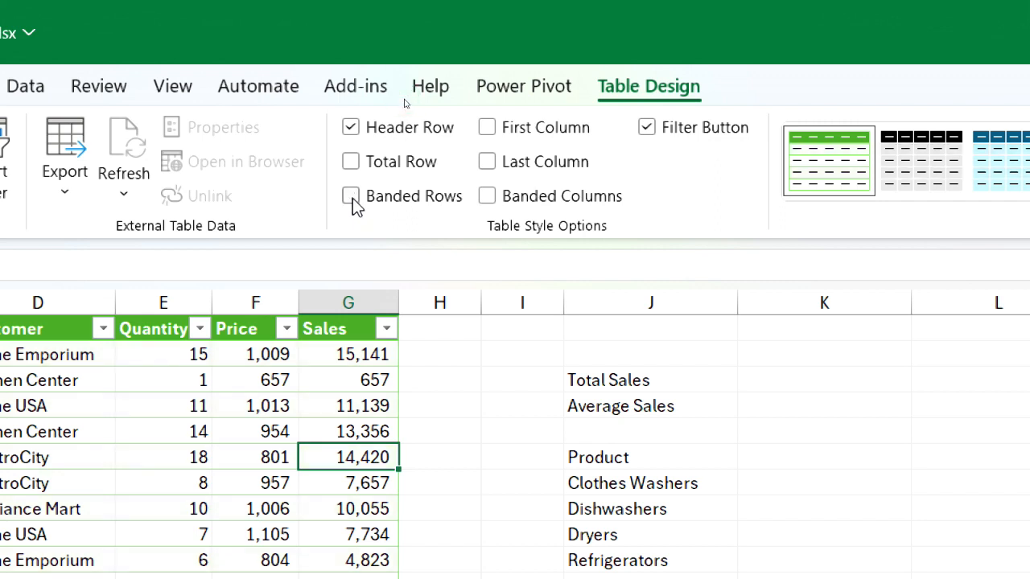
pyautogui.click(351, 197)
pyautogui.click(352, 197)
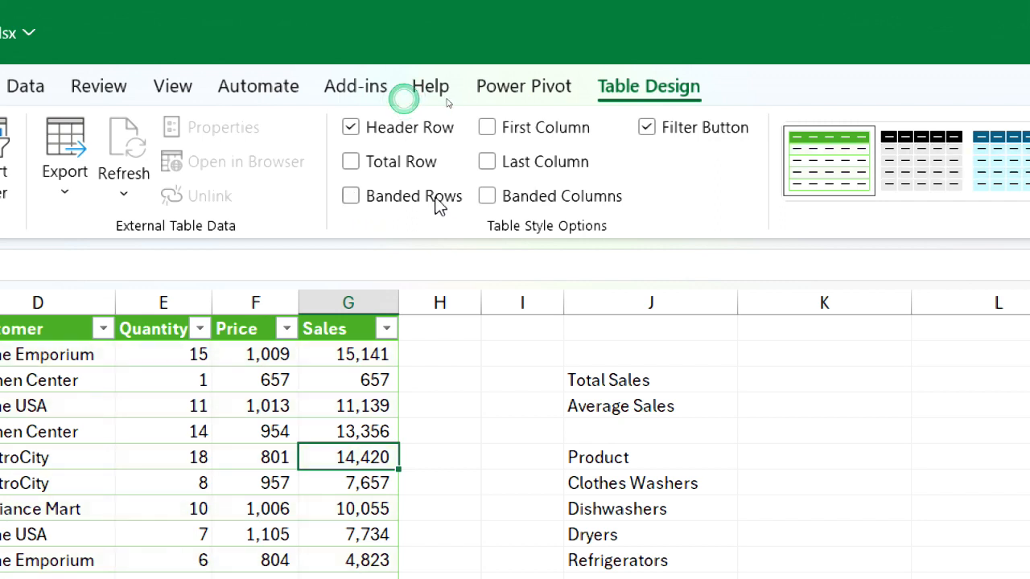
pyautogui.click(488, 197)
pyautogui.click(487, 198)
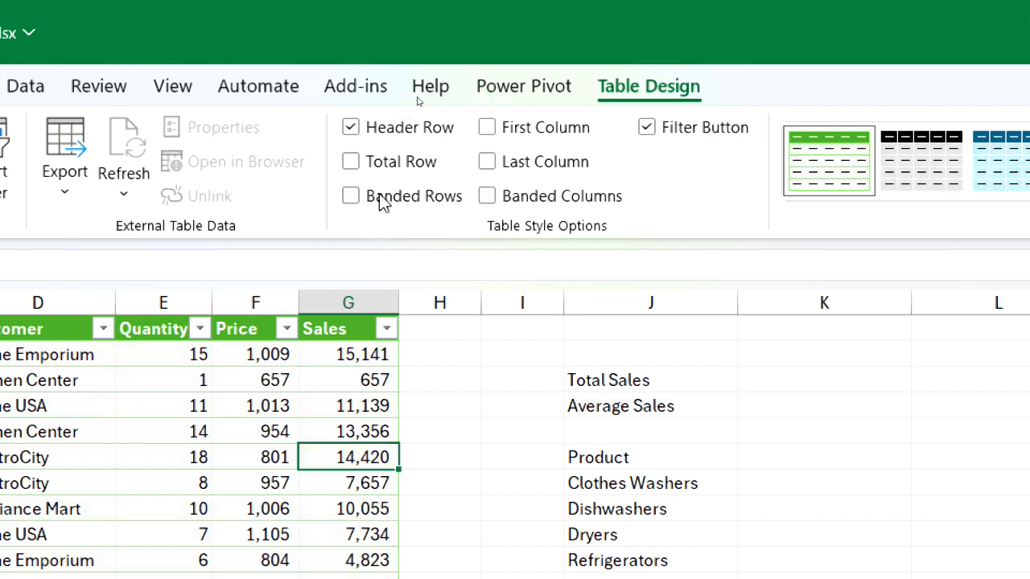
pyautogui.click(352, 197)
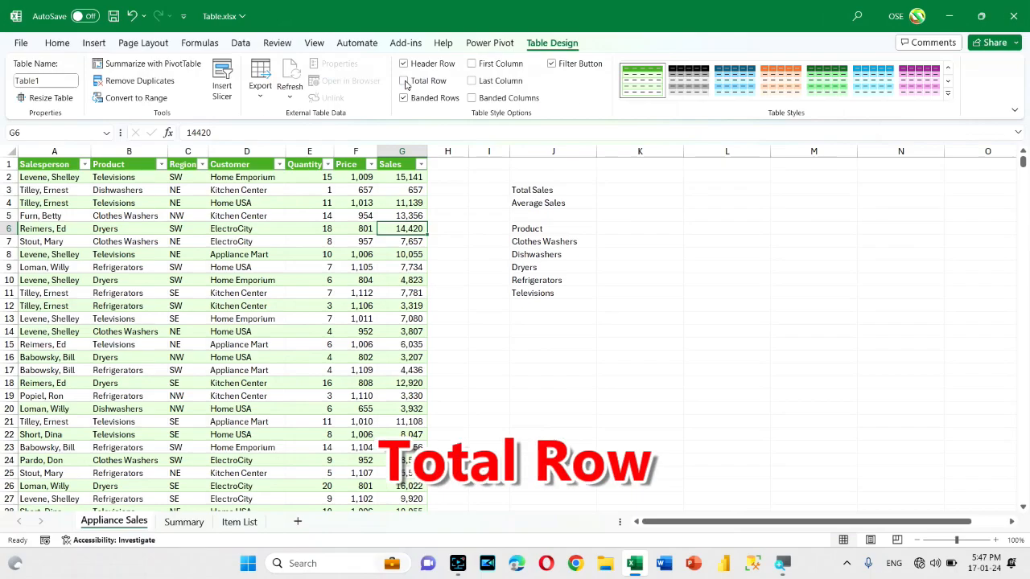
# - Add a total row to the table and inspect the Sales total's formula
pyautogui.click(404, 81)
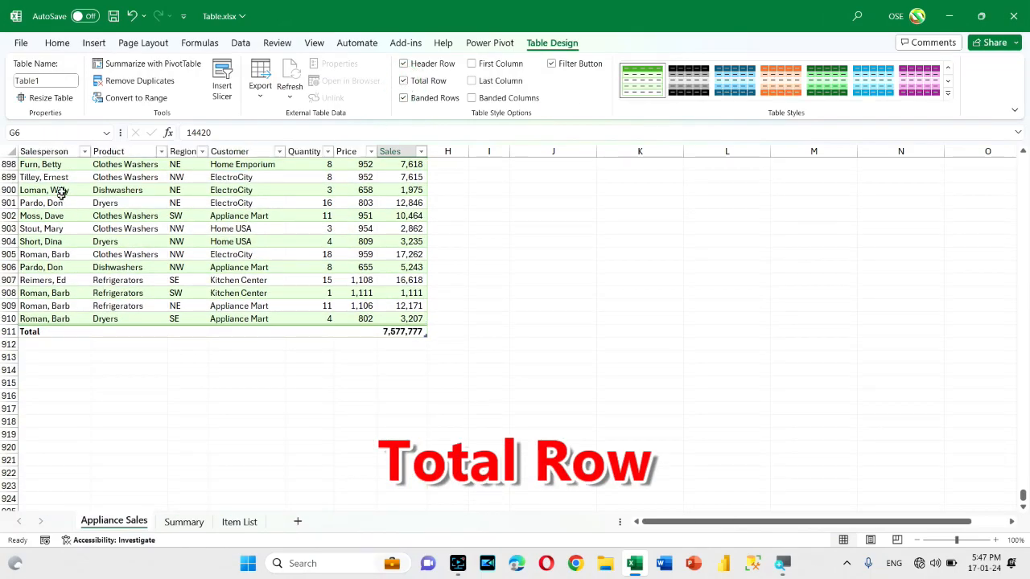
pyautogui.scroll(-1, 20, 256)
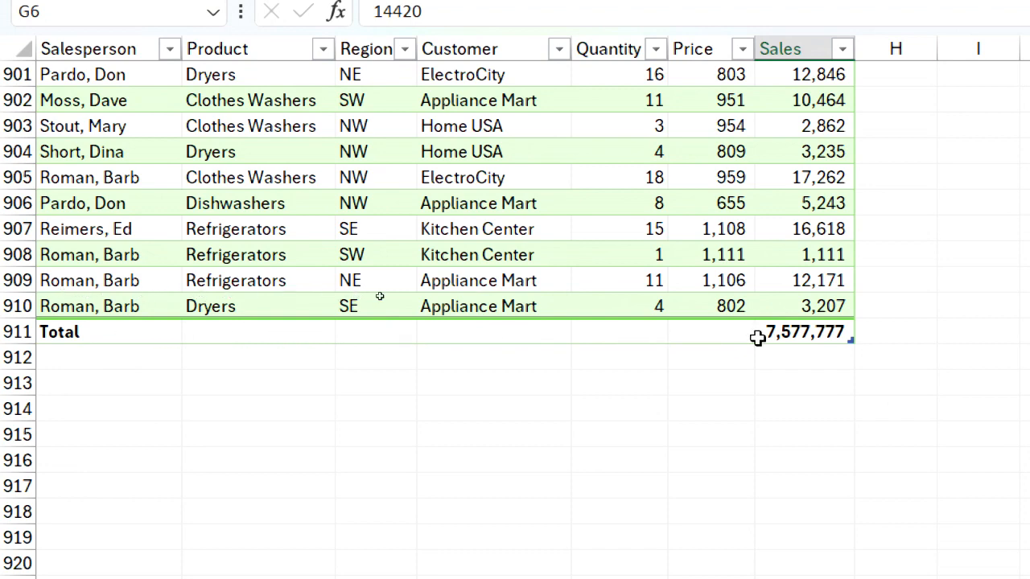
pyautogui.click(791, 335)
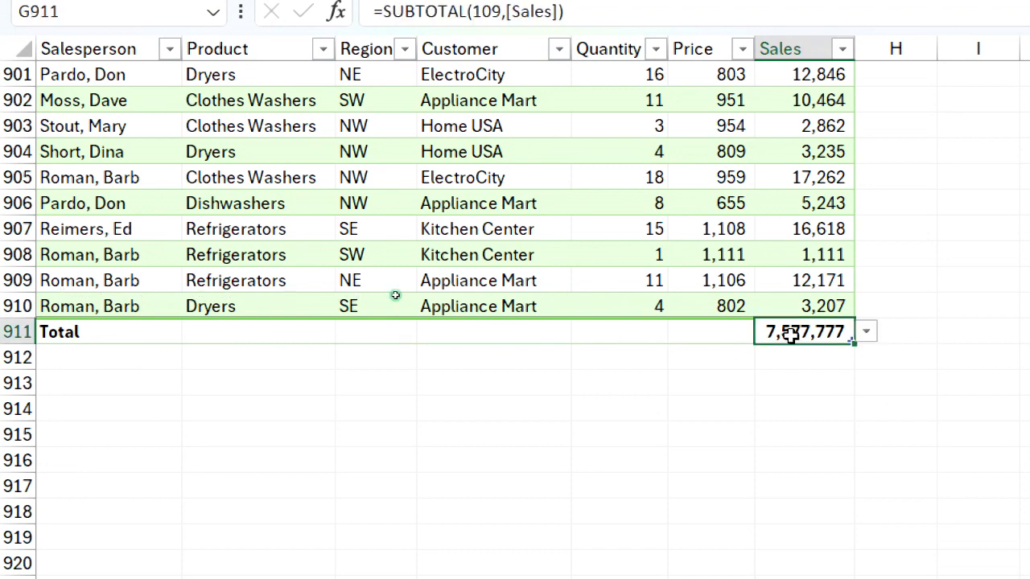
pyautogui.click(719, 336)
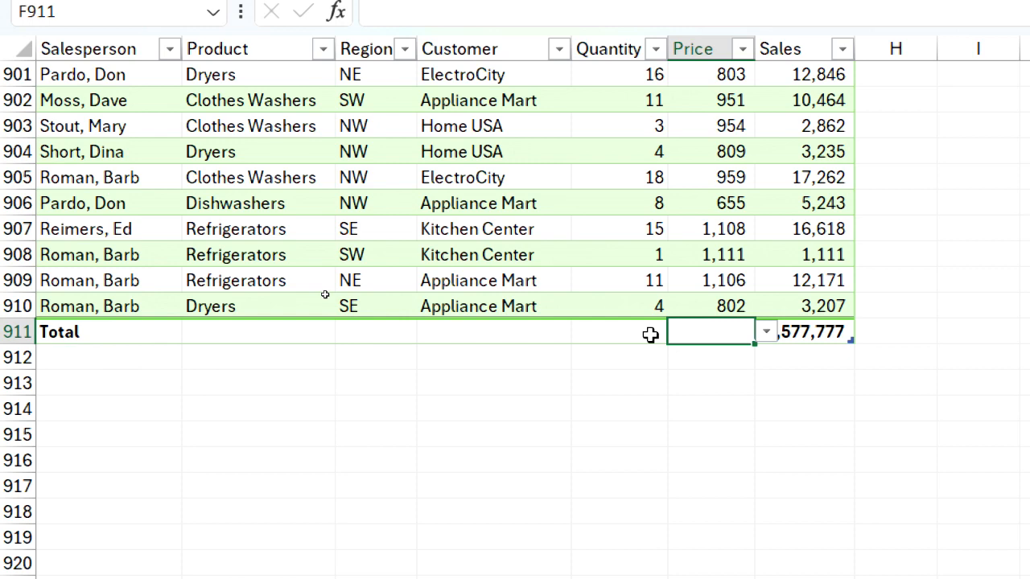
pyautogui.click(581, 232)
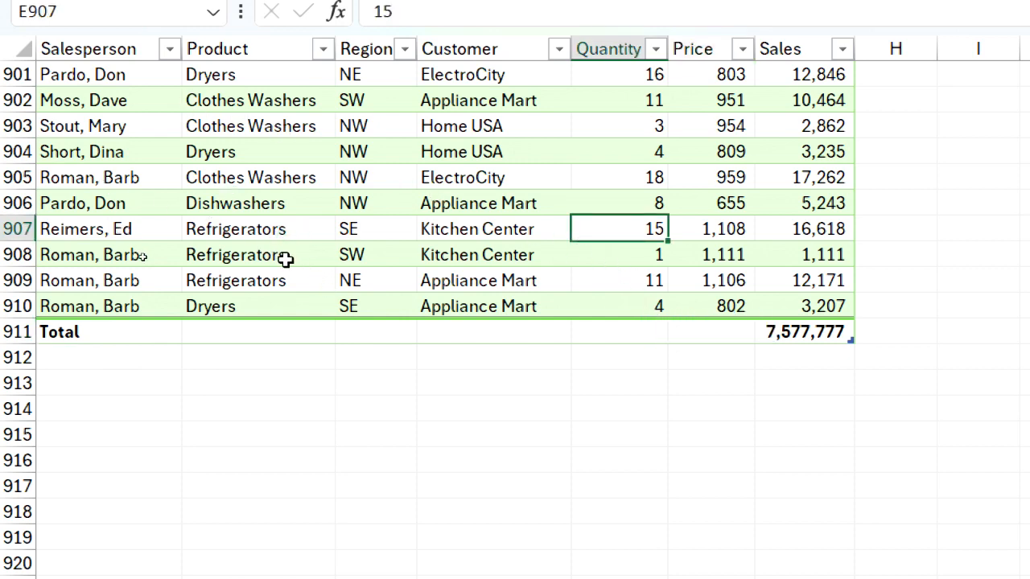
pyautogui.scroll(4, 289, 257)
pyautogui.scroll(-3, 297, 262)
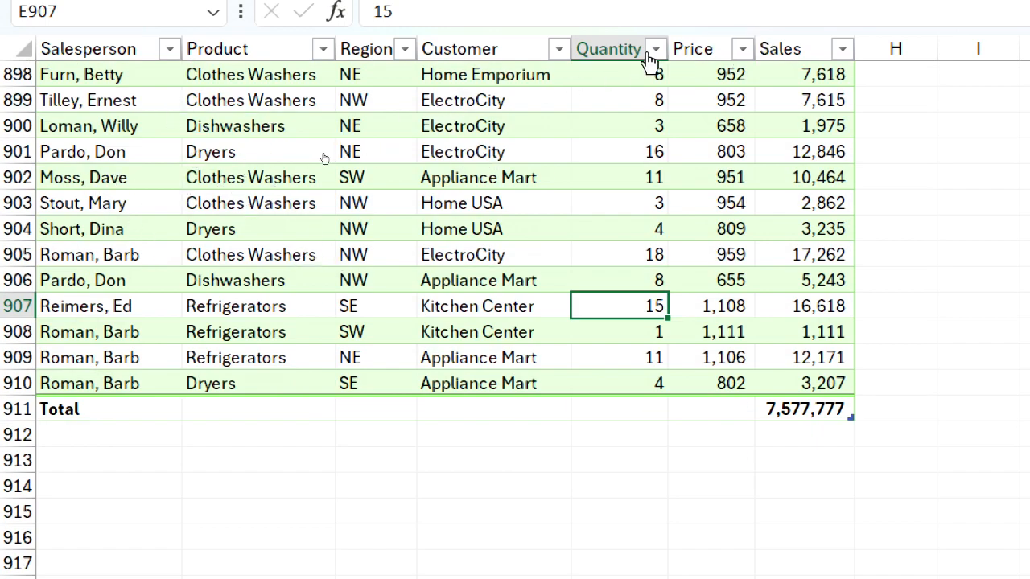
pyautogui.scroll(-1, 667, 151)
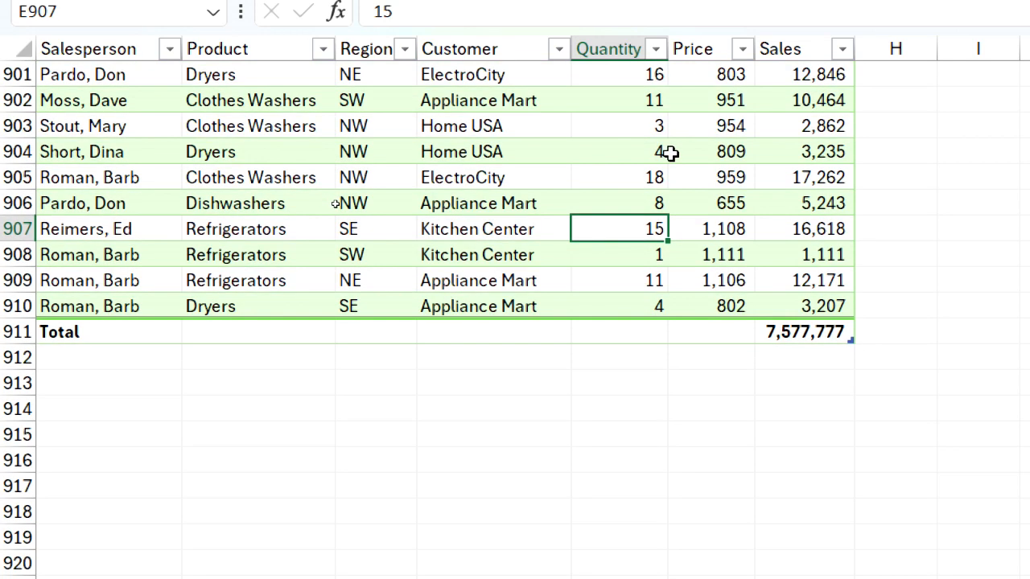
# - Set the total row to use Sum for the Sales column and Average for the Quantity column
pyautogui.click(819, 330)
pyautogui.click(867, 336)
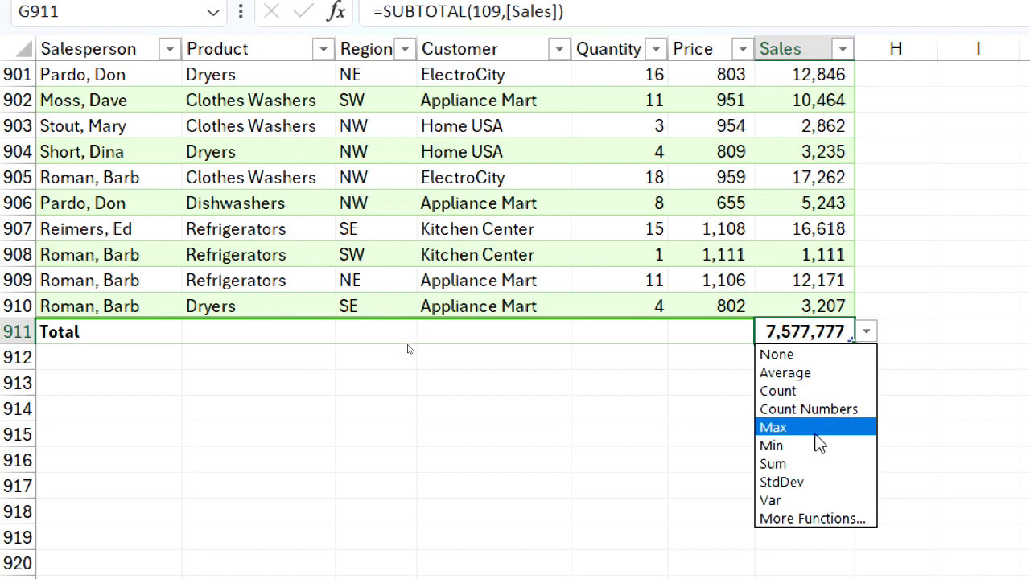
pyautogui.click(806, 464)
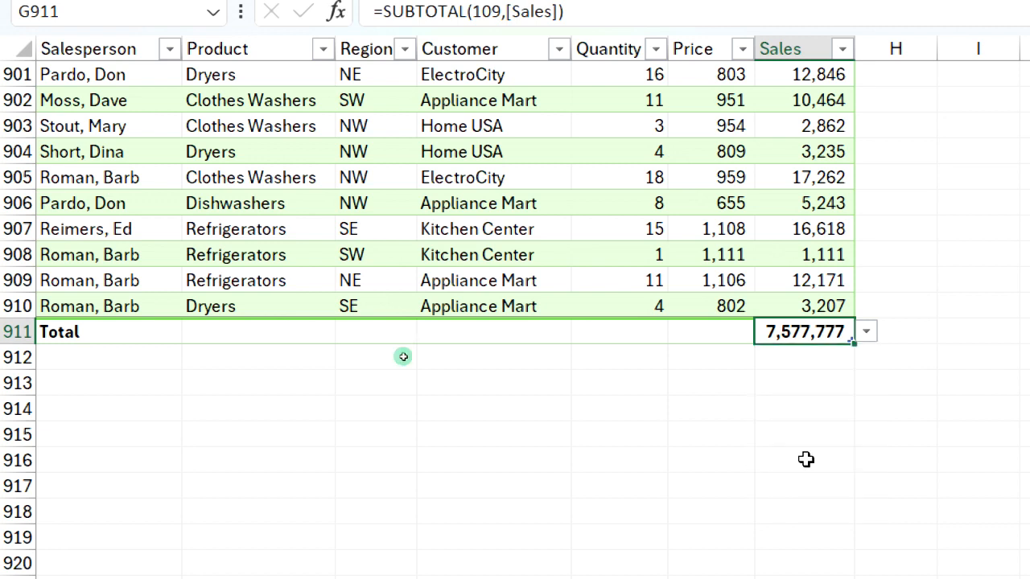
pyautogui.click(646, 341)
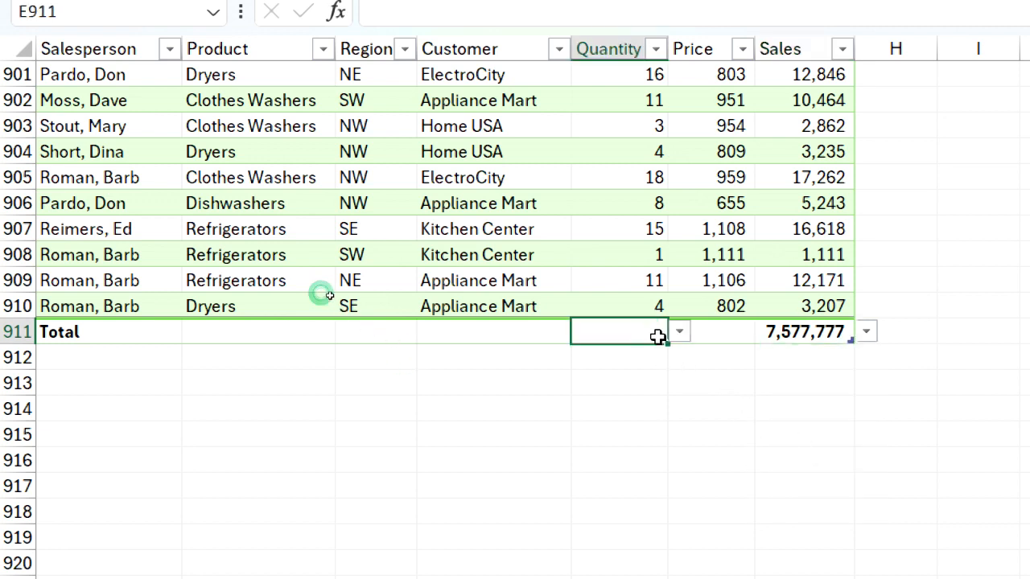
pyautogui.click(681, 333)
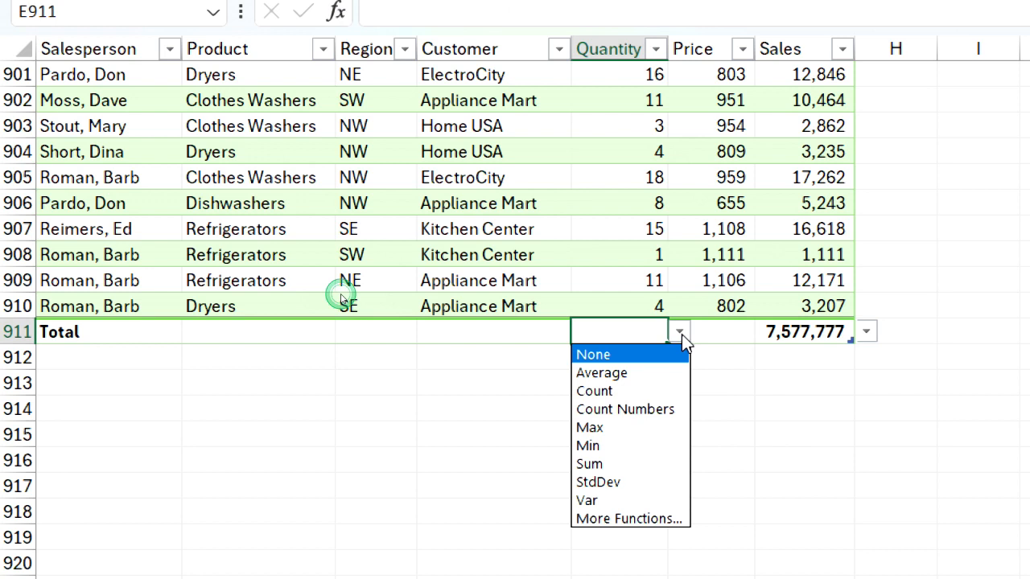
pyautogui.click(656, 380)
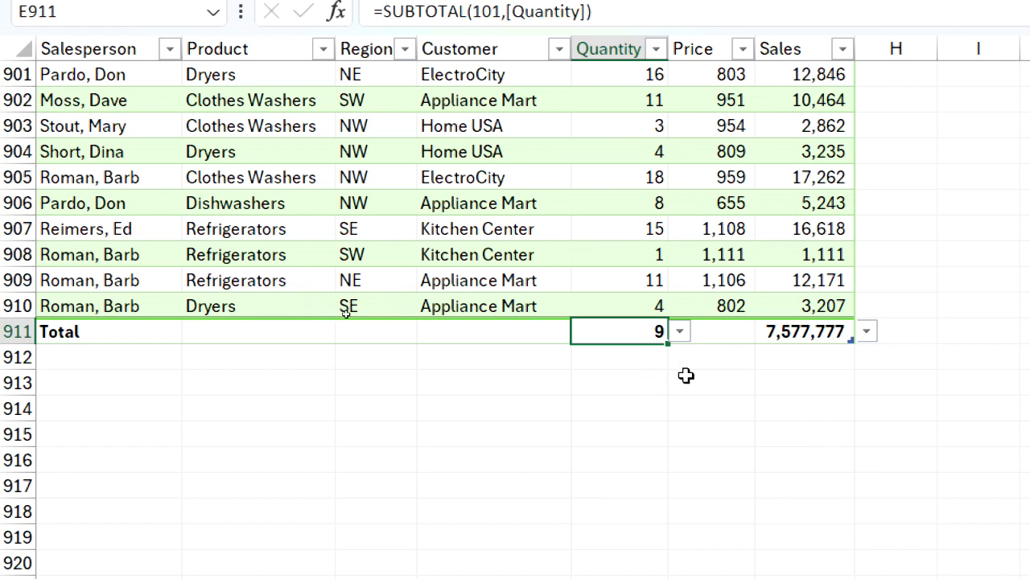
pyautogui.click(799, 341)
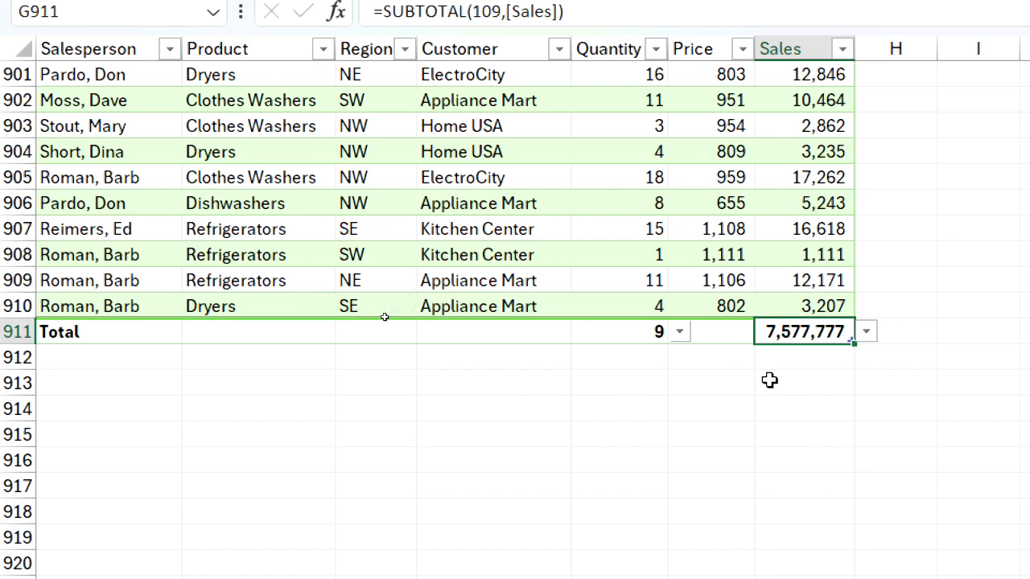
pyautogui.click(628, 335)
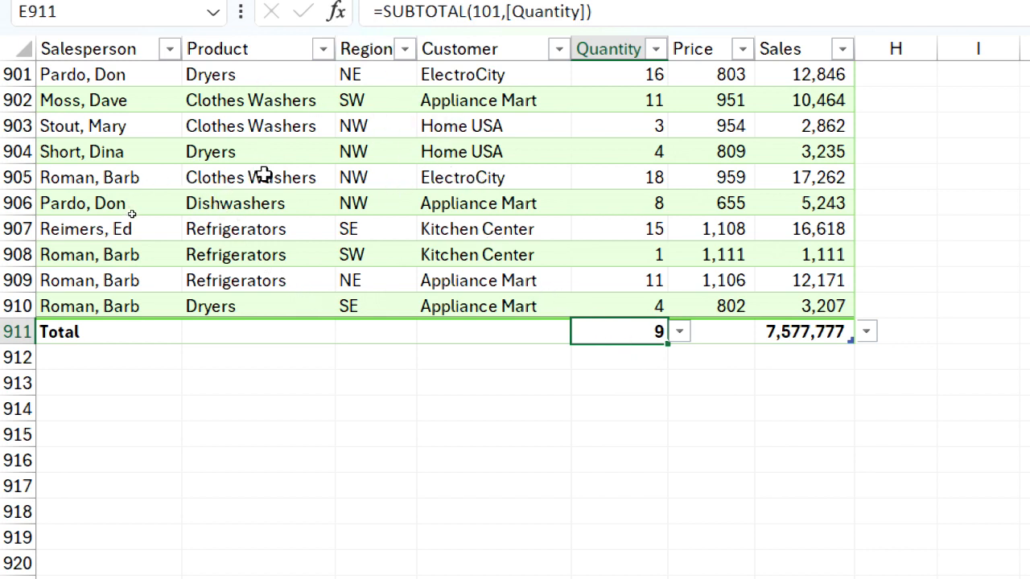
# - Filter the table's Region column to NE only and check the Sales and Quantity totals in the total row
pyautogui.click(405, 49)
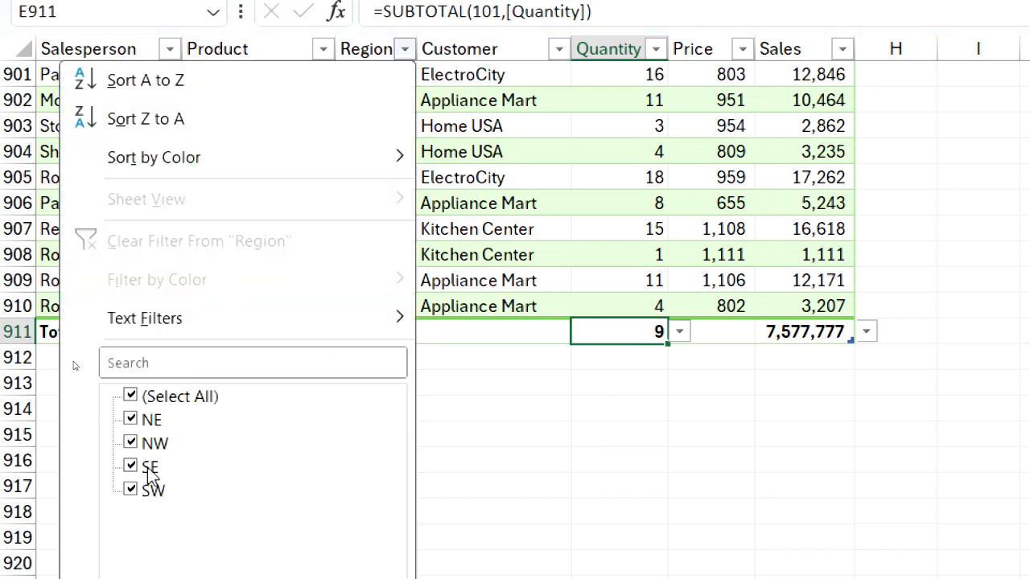
pyautogui.click(131, 396)
pyautogui.click(131, 419)
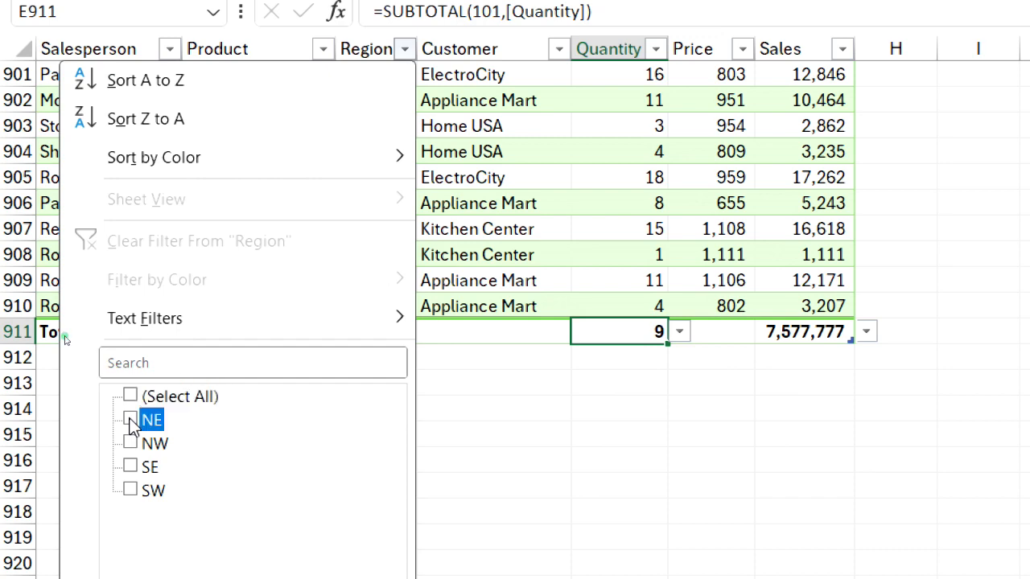
pyautogui.press('Return')
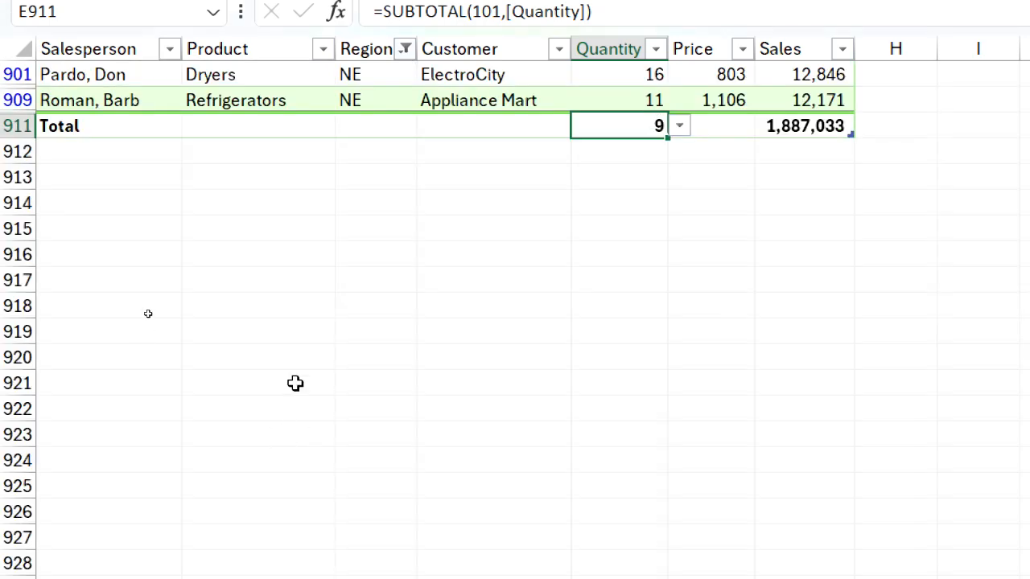
pyautogui.scroll(5, 318, 231)
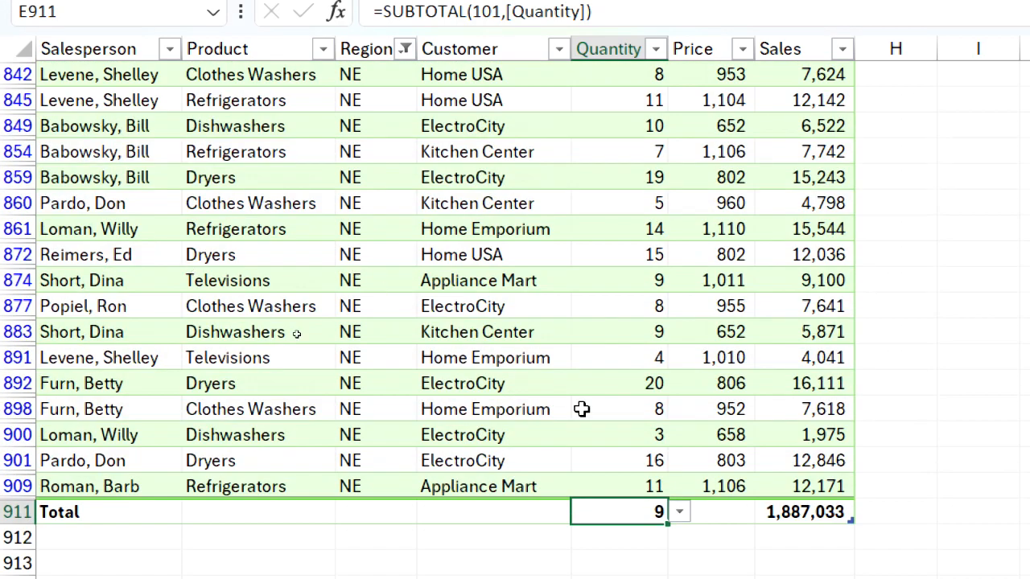
pyautogui.click(775, 512)
pyautogui.scroll(-1, 798, 512)
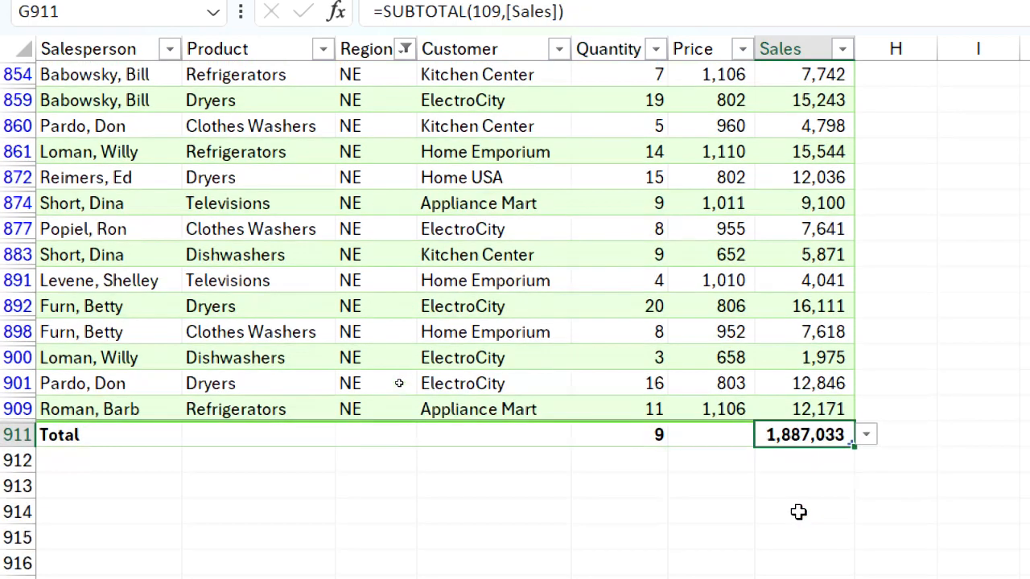
pyautogui.click(646, 444)
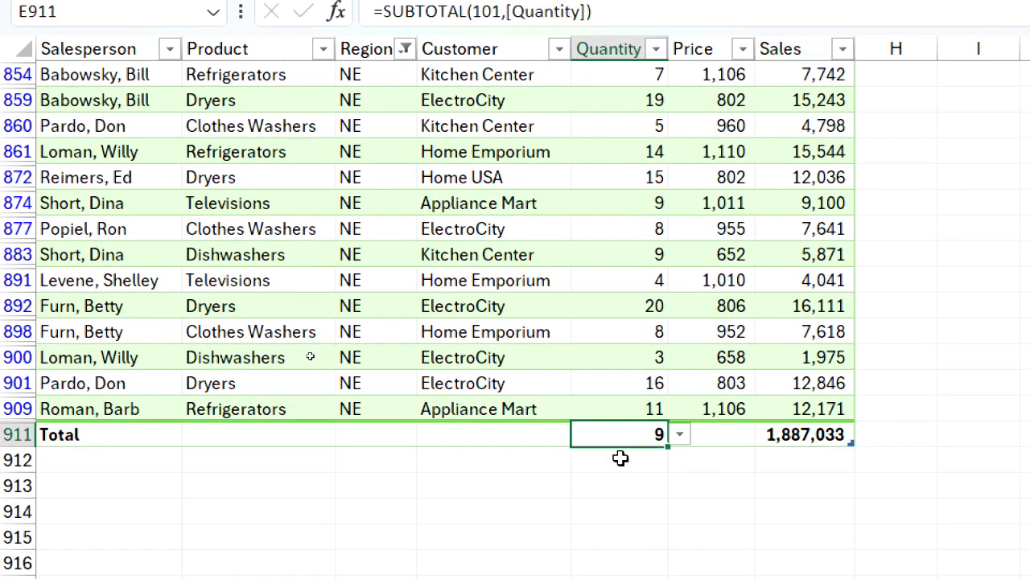
# - Clear the filter from the Region column and return to cell A1
pyautogui.click(406, 50)
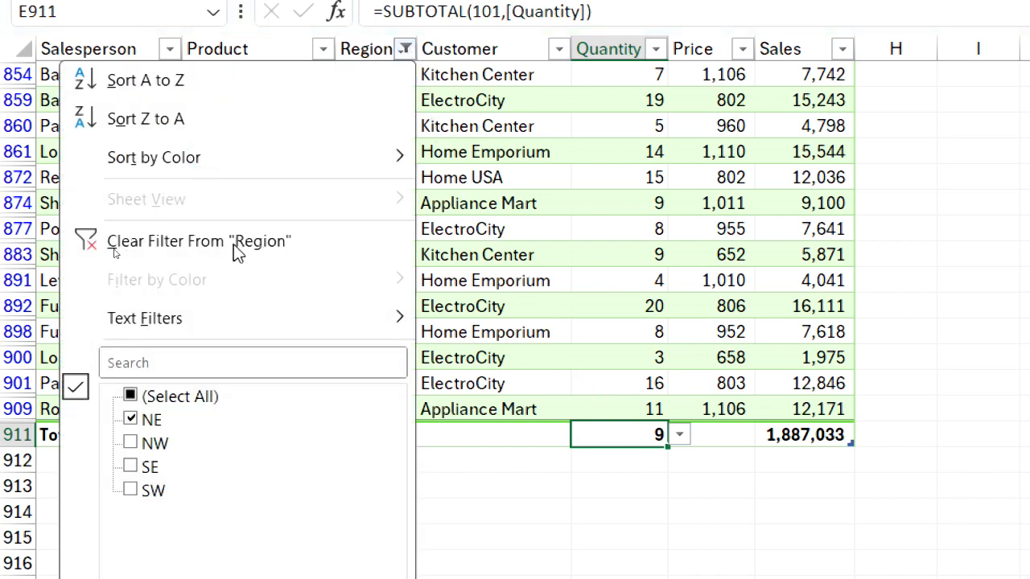
pyautogui.click(188, 241)
pyautogui.scroll(-1, 184, 242)
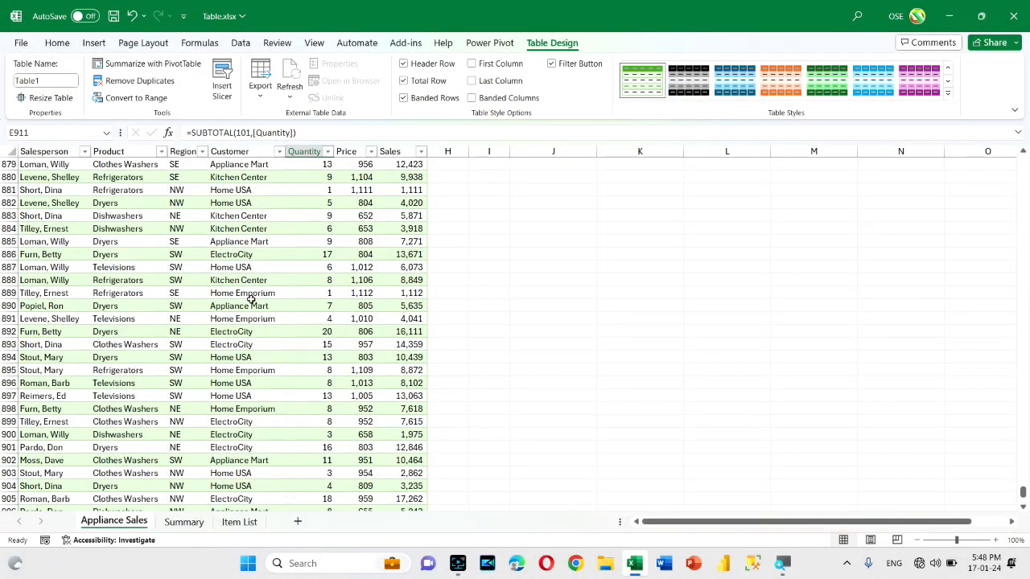
pyautogui.hotkey('ctrl', 'Home')
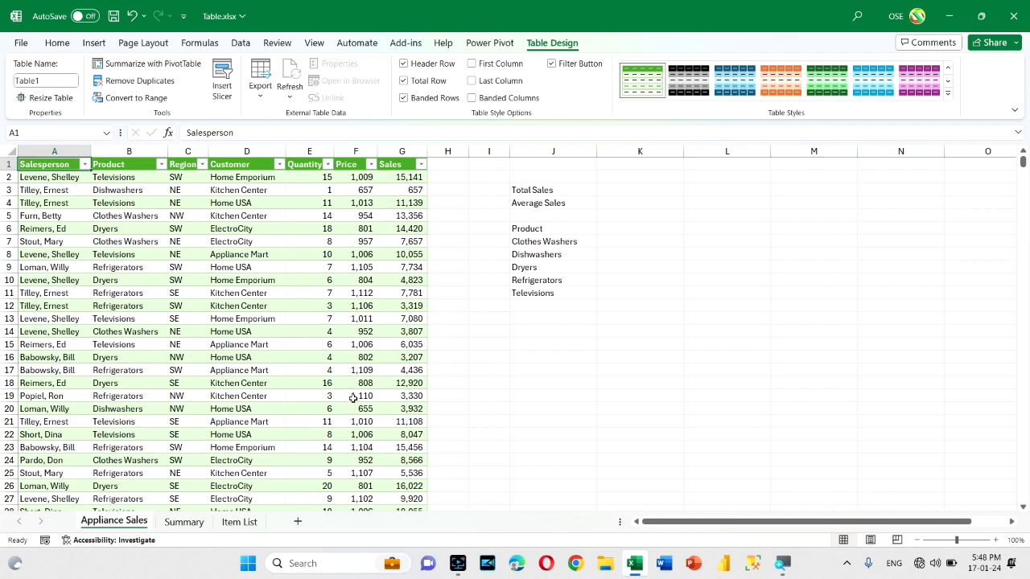
# - Rename the sales table as SalesTrans
pyautogui.click(183, 318)
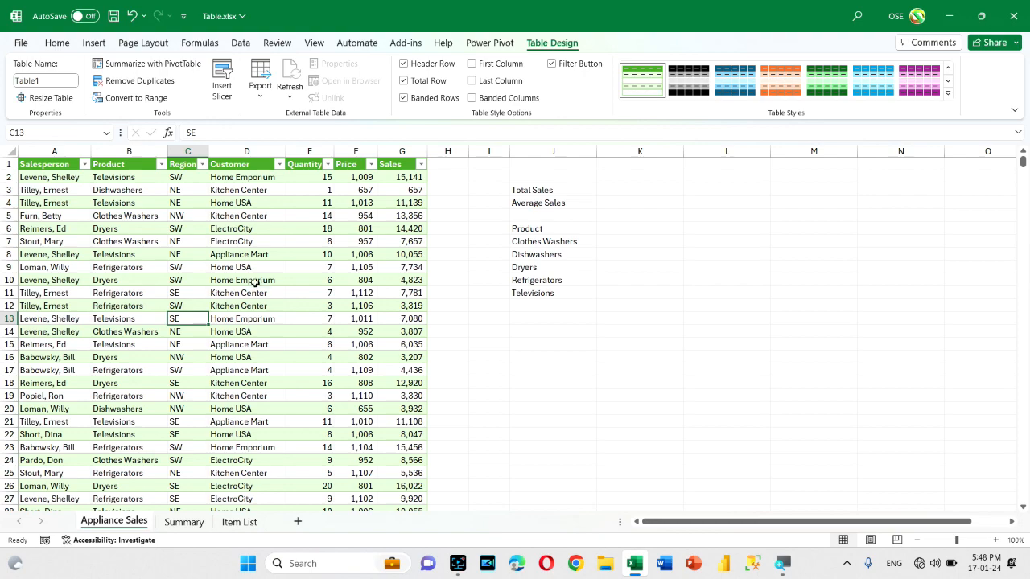
pyautogui.click(262, 254)
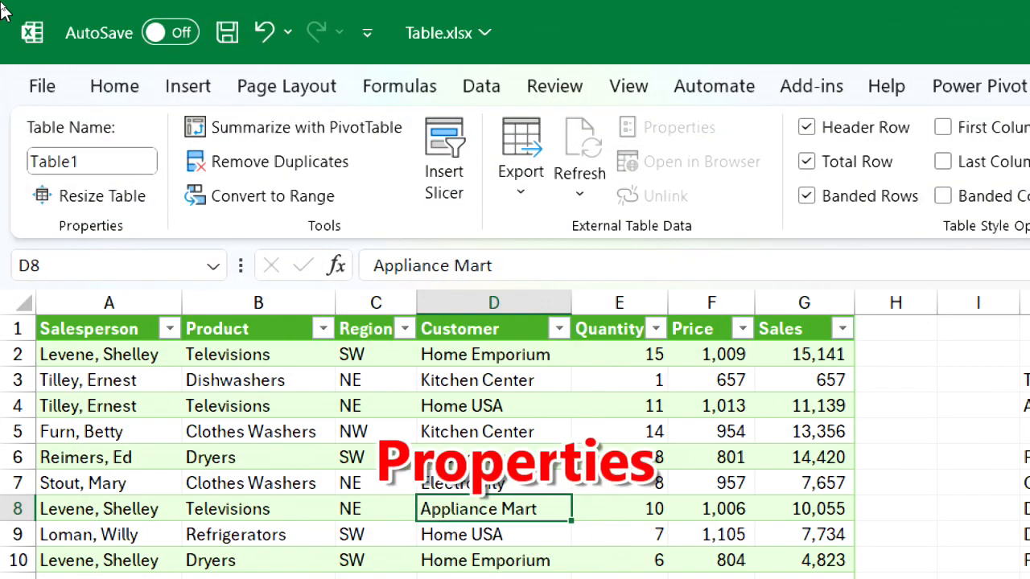
pyautogui.click(91, 161)
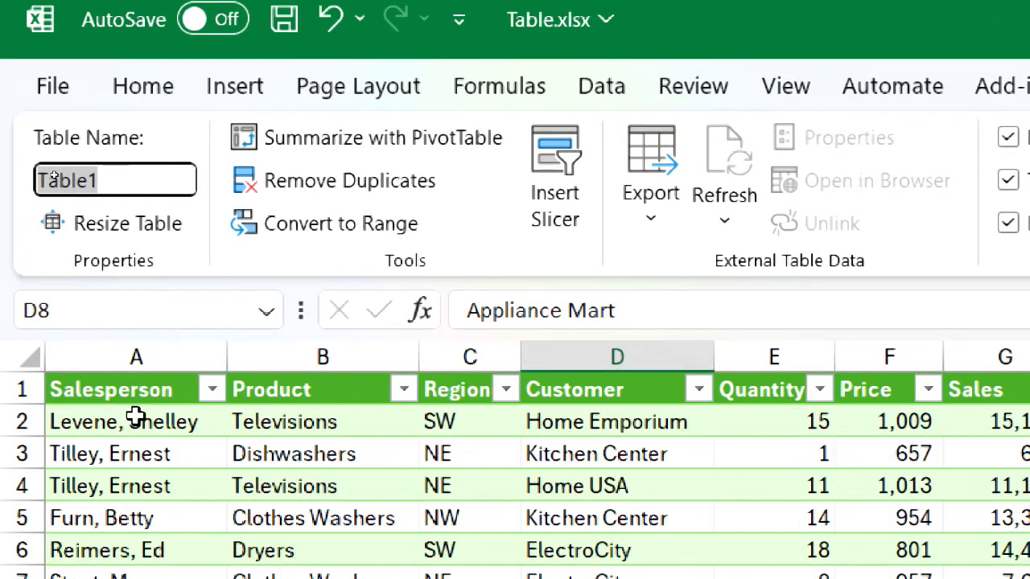
pyautogui.press('BackSpace')
pyautogui.write('SalesTrans')
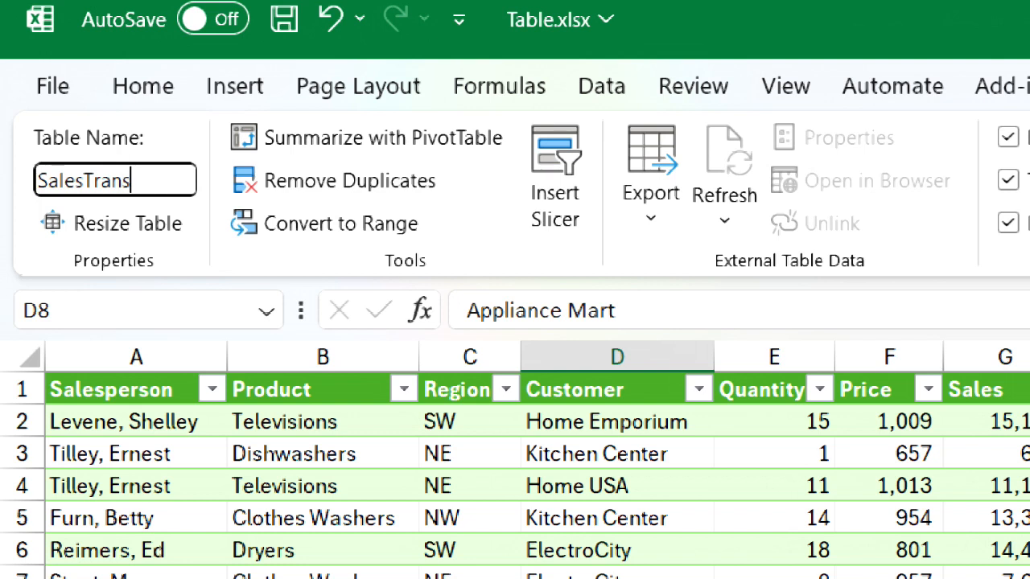
pyautogui.press('Return')
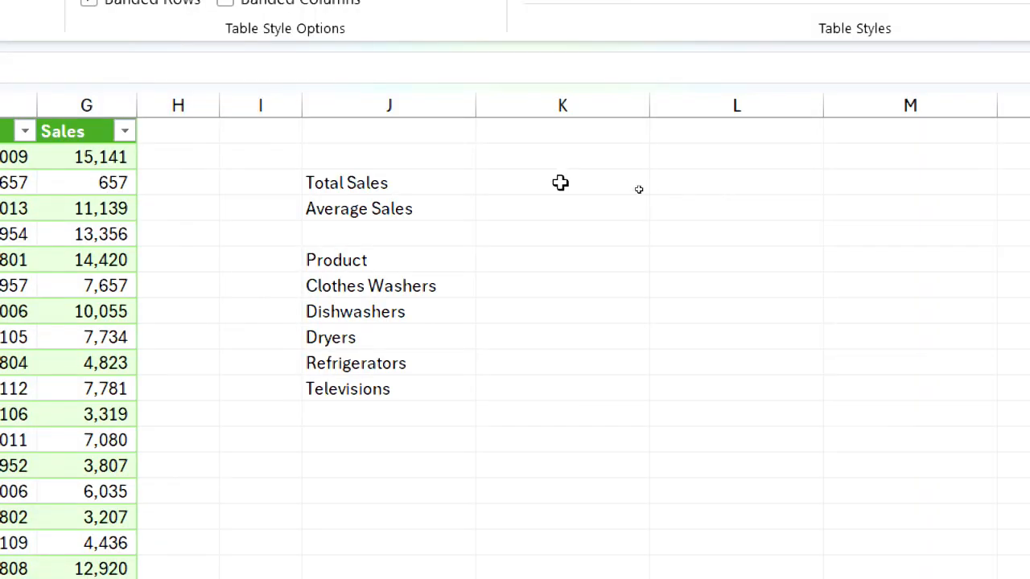
pyautogui.click(637, 189)
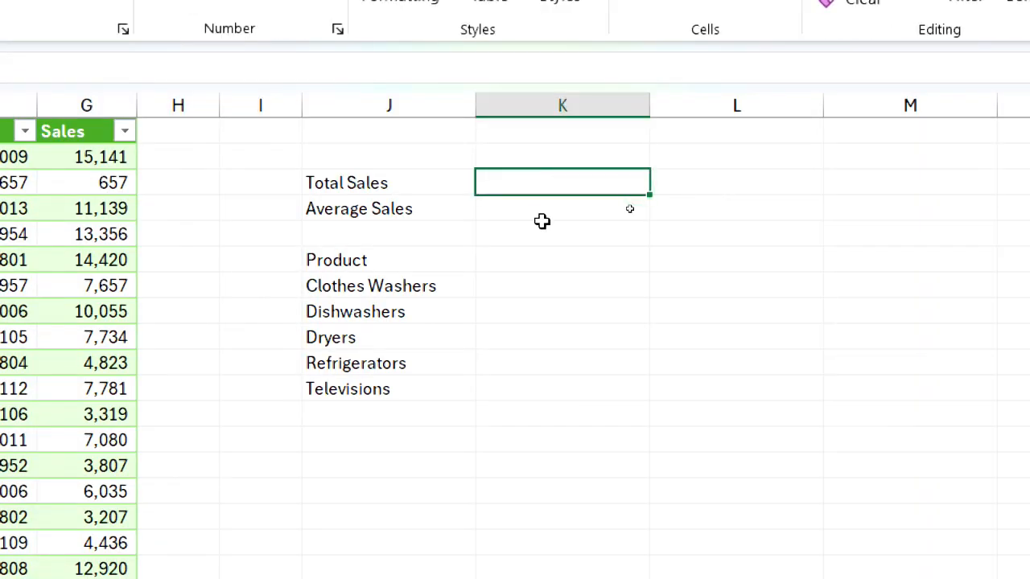
pyautogui.click(626, 202)
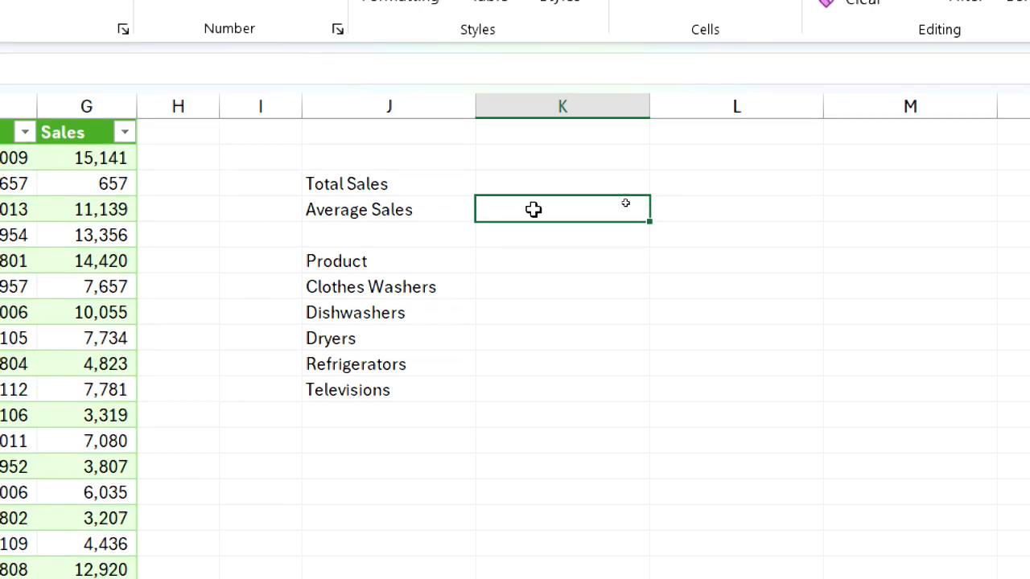
pyautogui.click(407, 287)
pyautogui.click(405, 313)
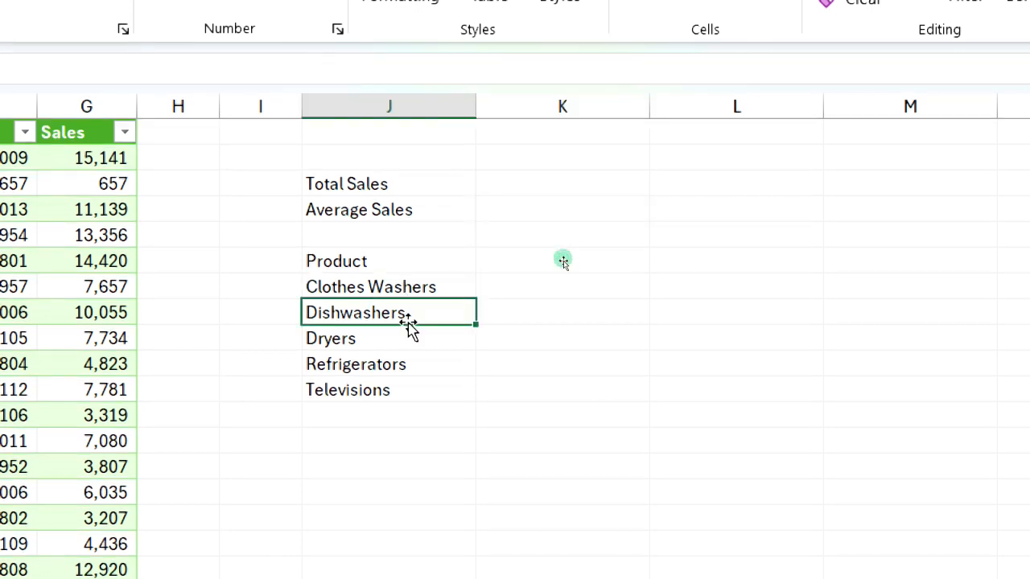
pyautogui.click(408, 338)
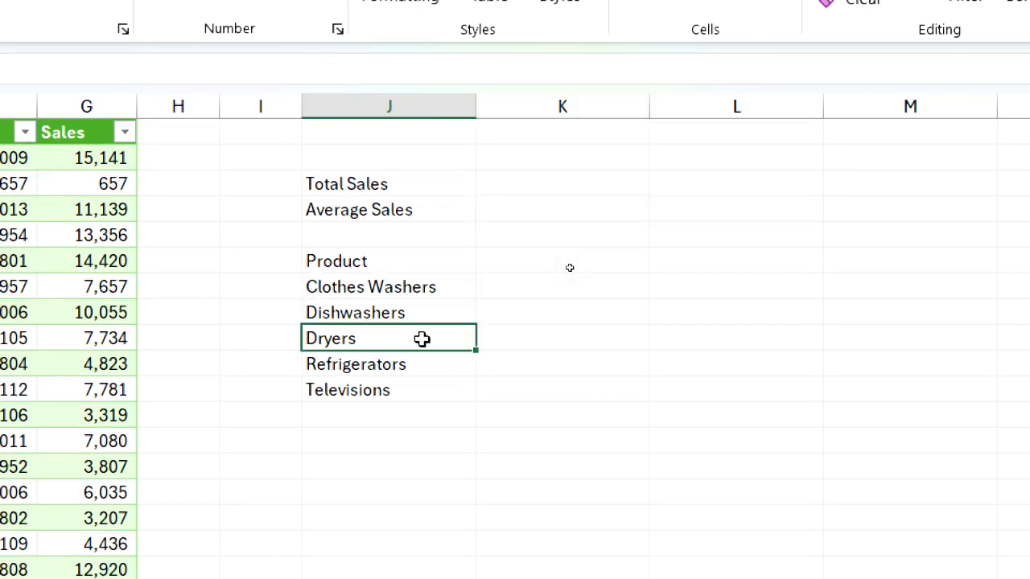
# - Enter =SUM(SalesTrans[Sales]) in cell K3 beside Total Sales
pyautogui.click(621, 193)
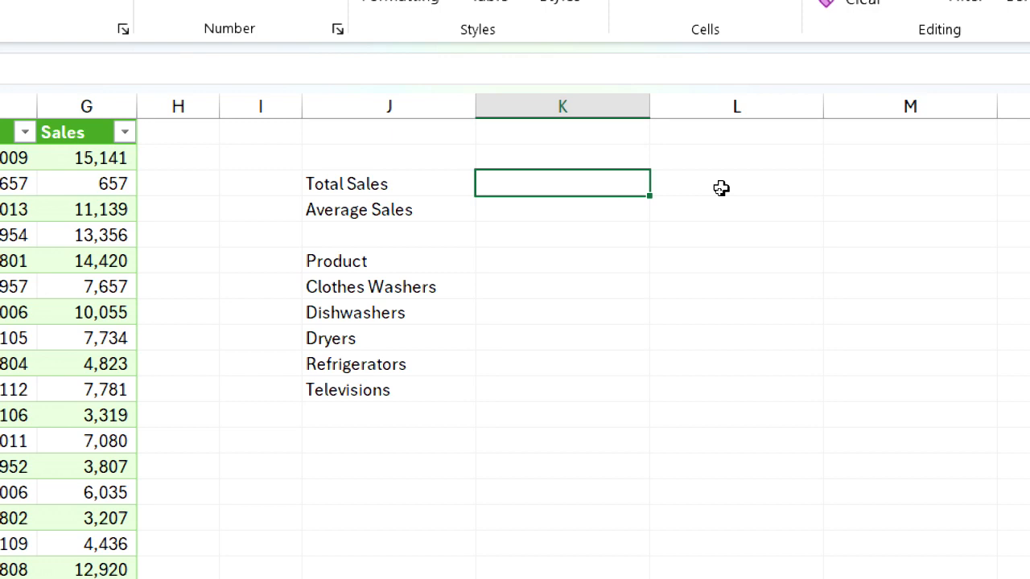
pyautogui.hotkey('alt', '=')
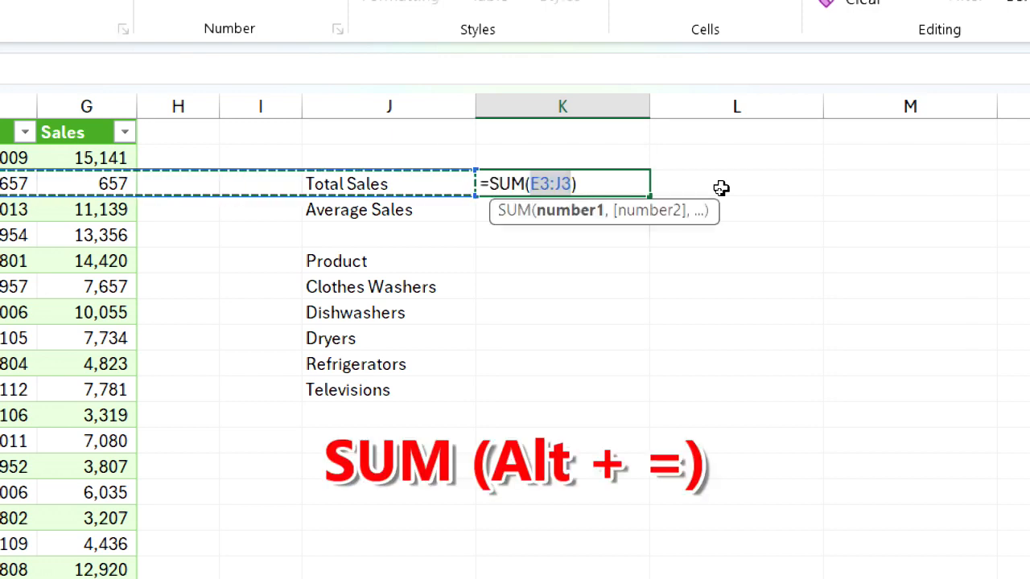
pyautogui.press('BackSpace')
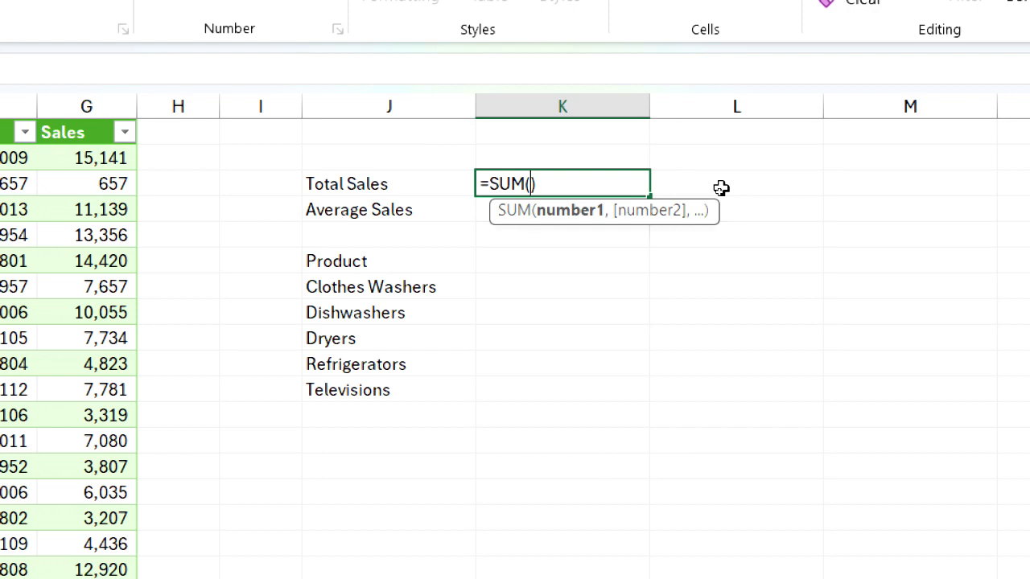
pyautogui.write('sa')
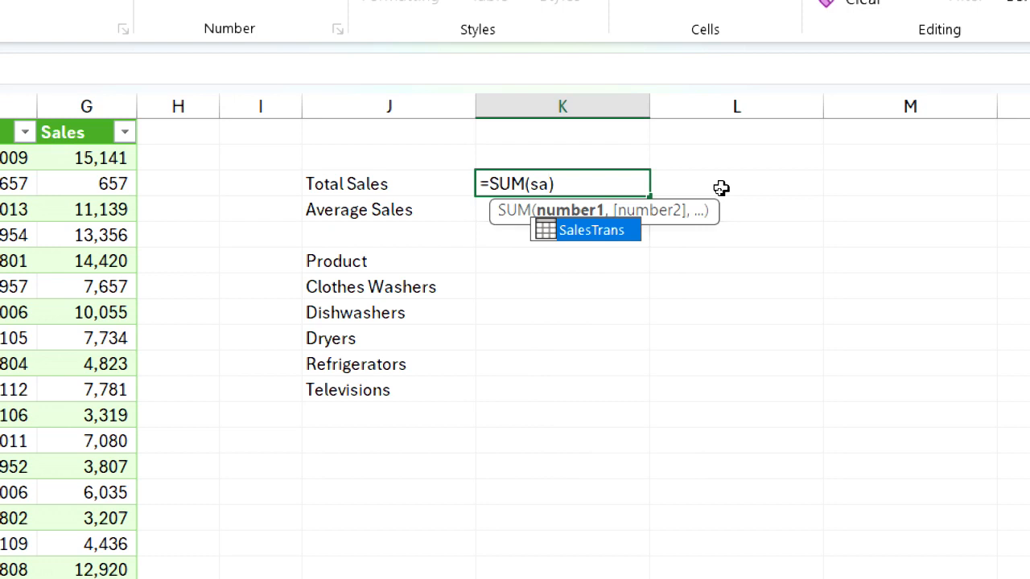
pyautogui.press('Tab')
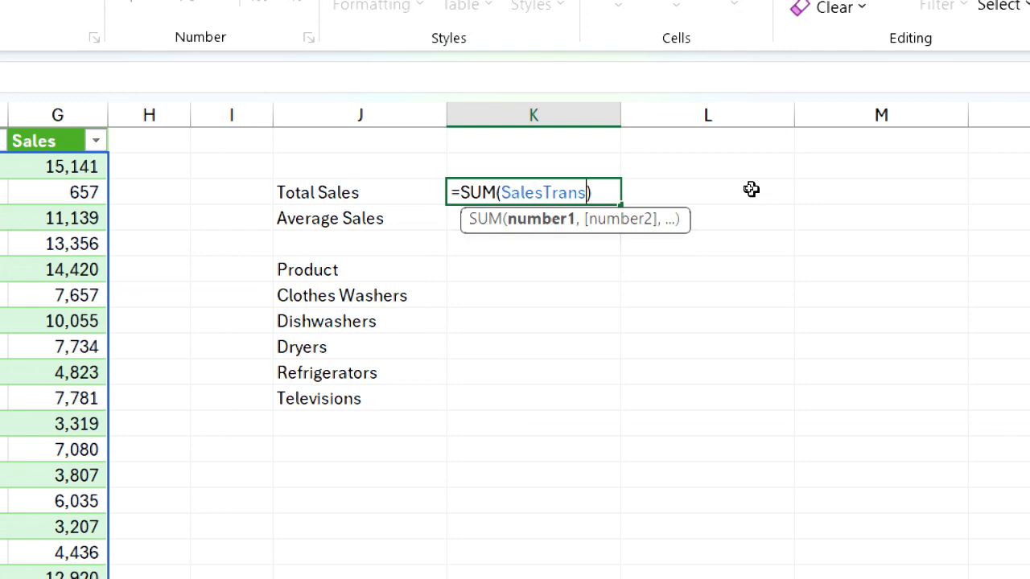
pyautogui.write('[')
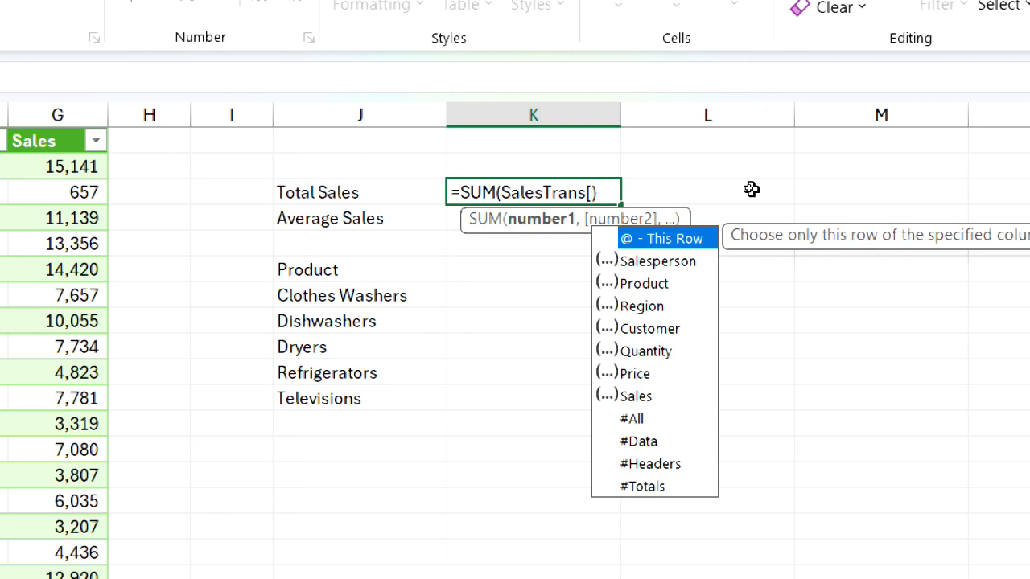
pyautogui.write('s')
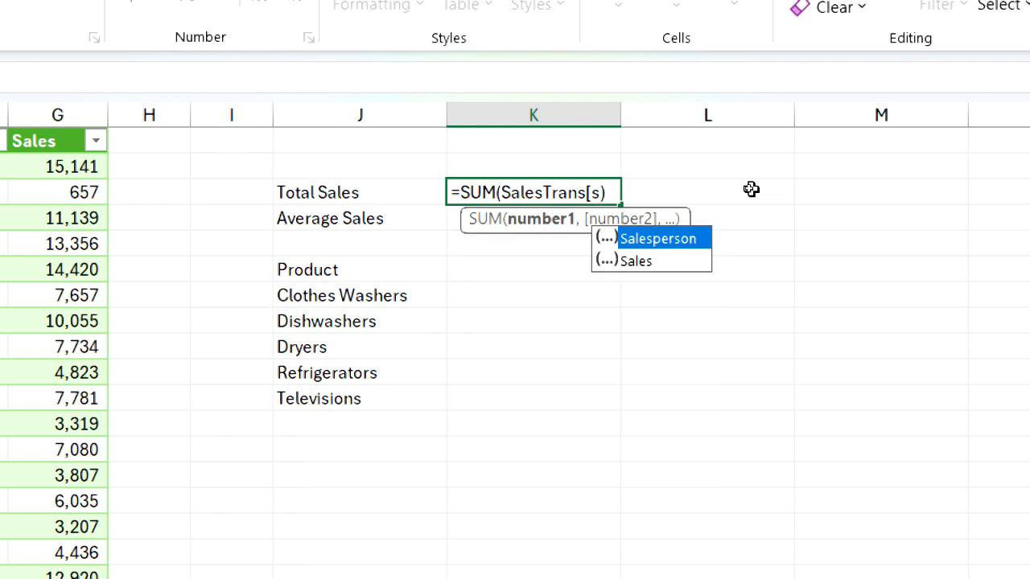
pyautogui.press('Down')
pyautogui.press('Tab')
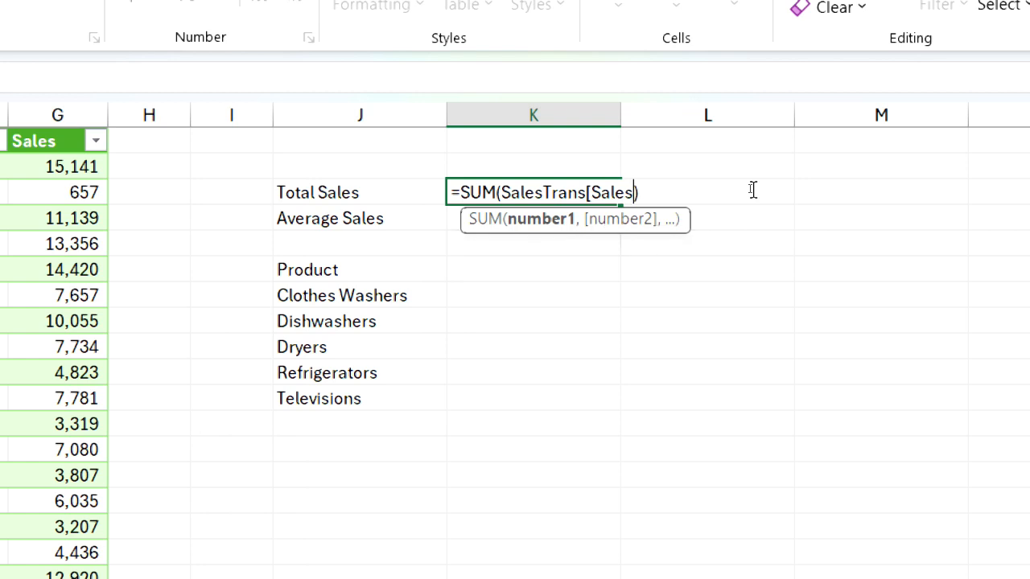
pyautogui.write(']')
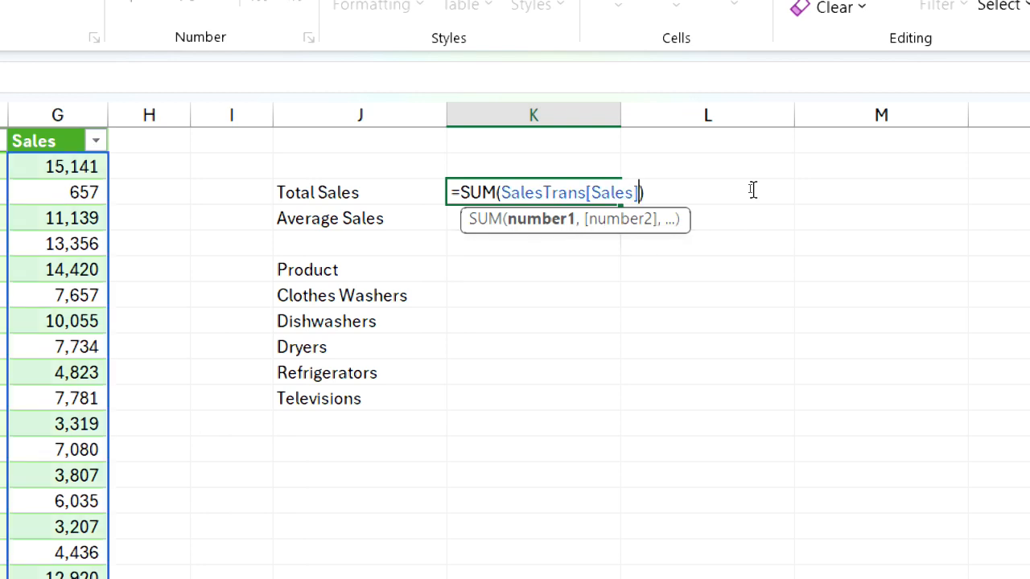
pyautogui.hotkey('ctrl', 'Return')
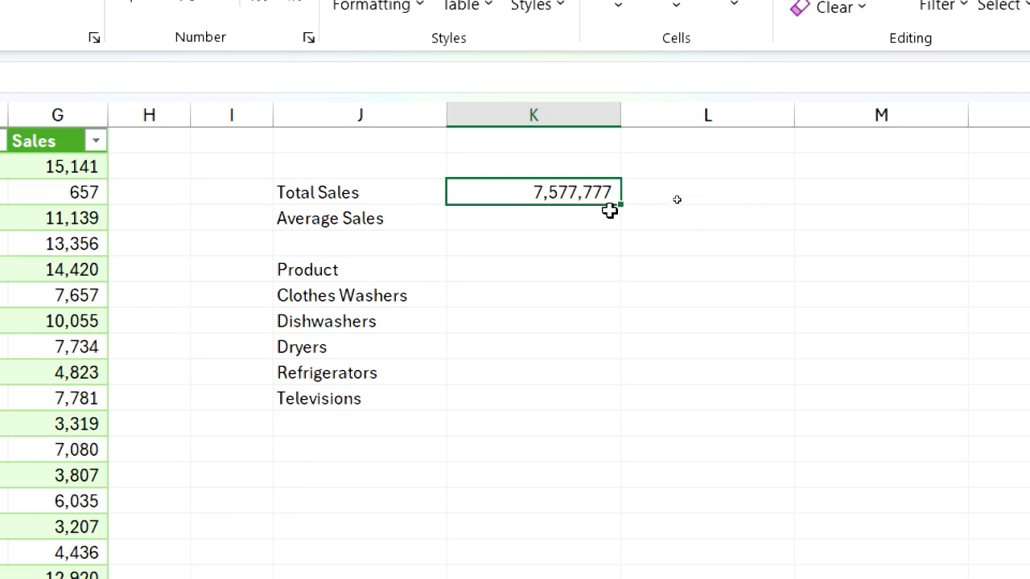
# - Enter =AVERAGE(SalesTrans[Sales]) in cell K4 beside Average Sales and format it with a thousands separator and two decimals
pyautogui.click(571, 219)
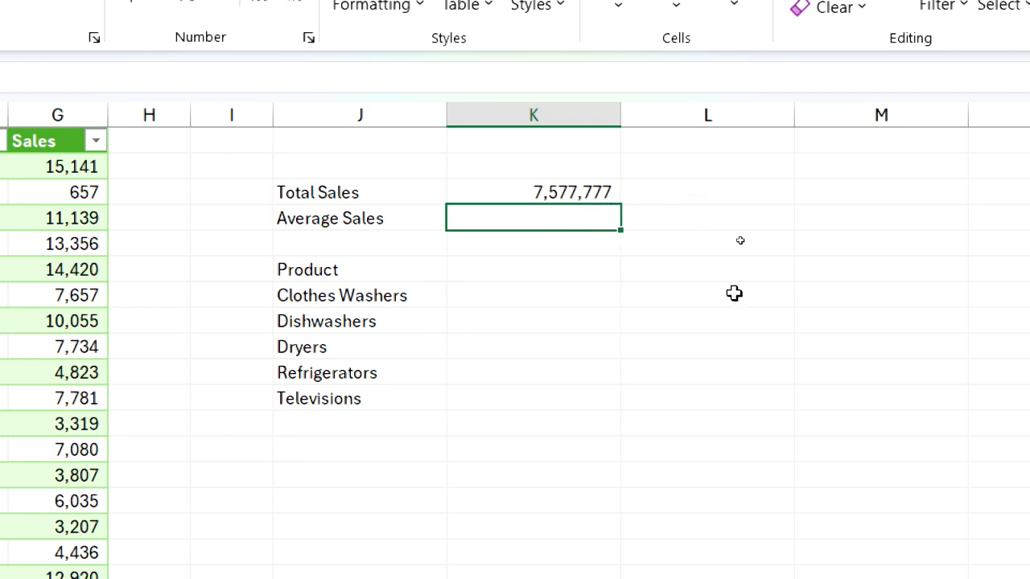
pyautogui.write('=aver')
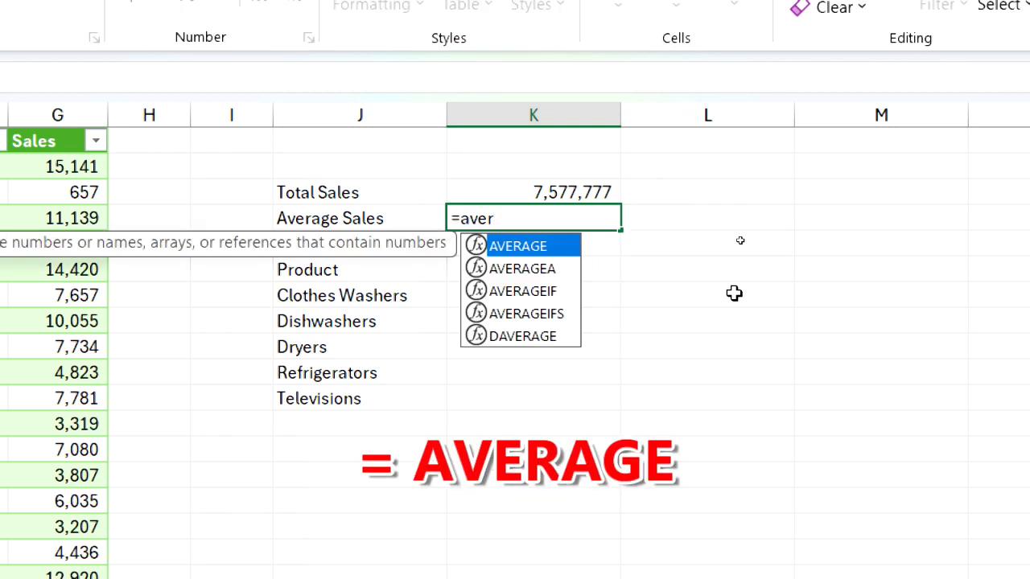
pyautogui.press('Tab')
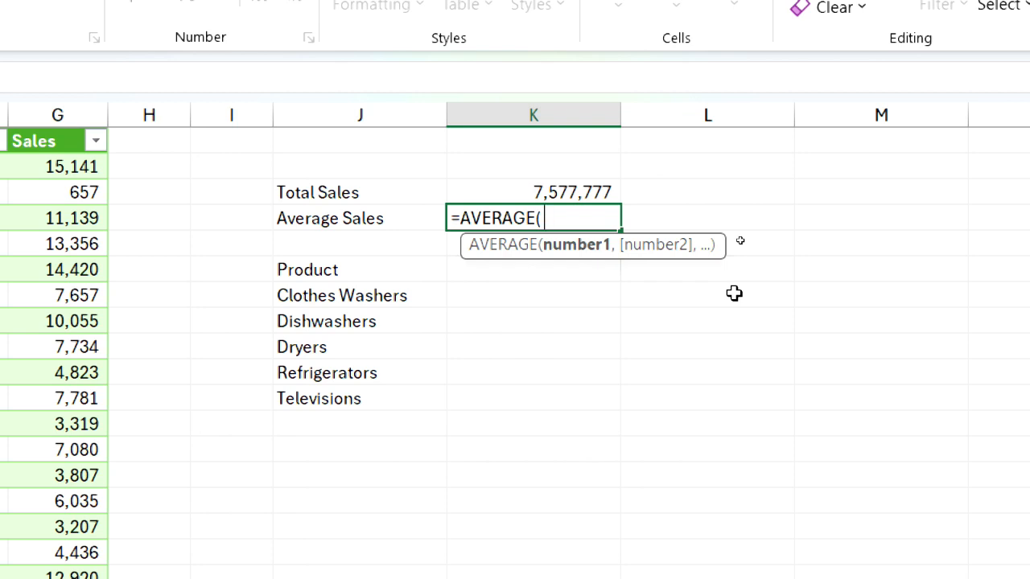
pyautogui.write('sa')
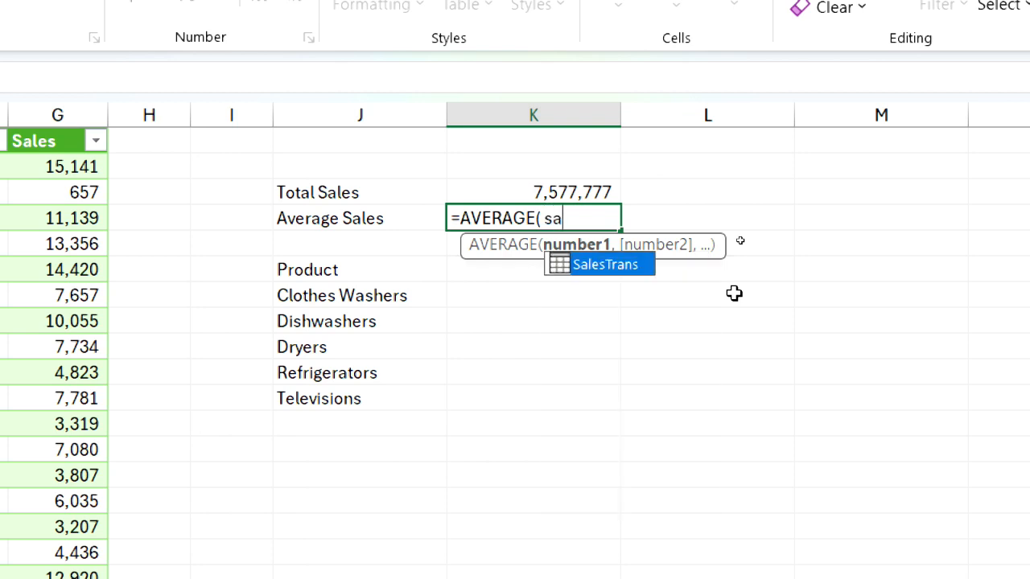
pyautogui.press('Tab')
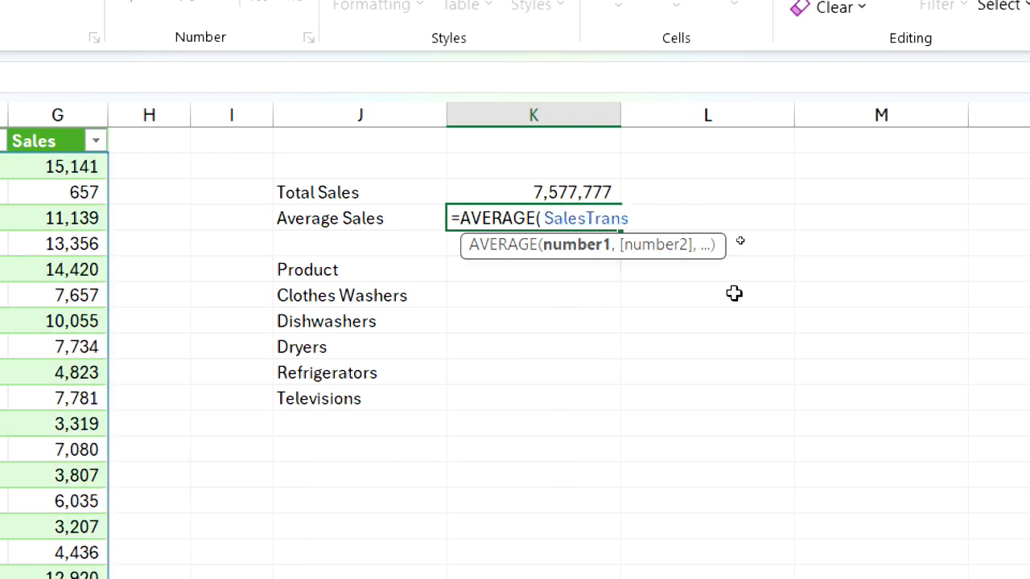
pyautogui.write('[')
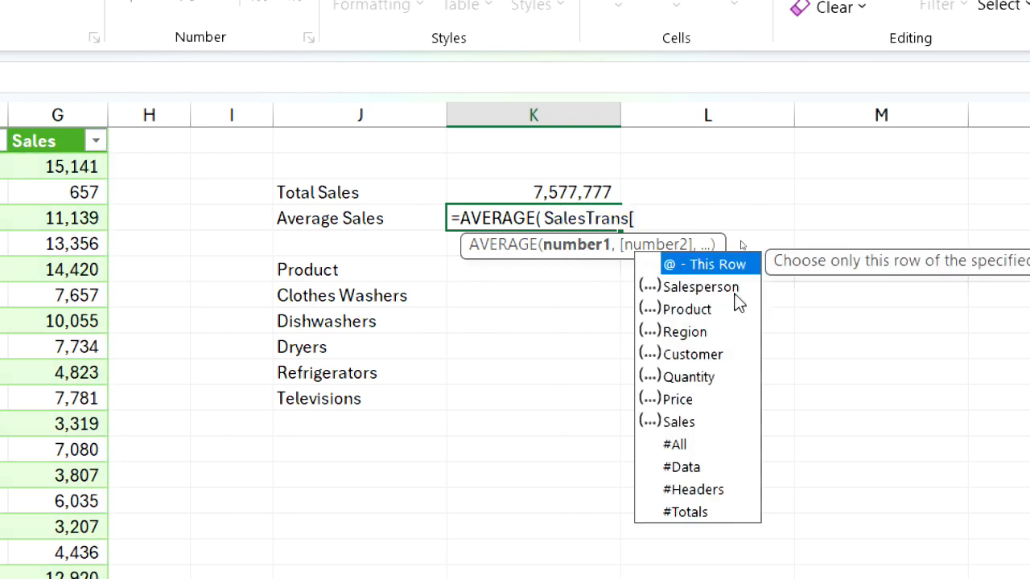
pyautogui.write('s')
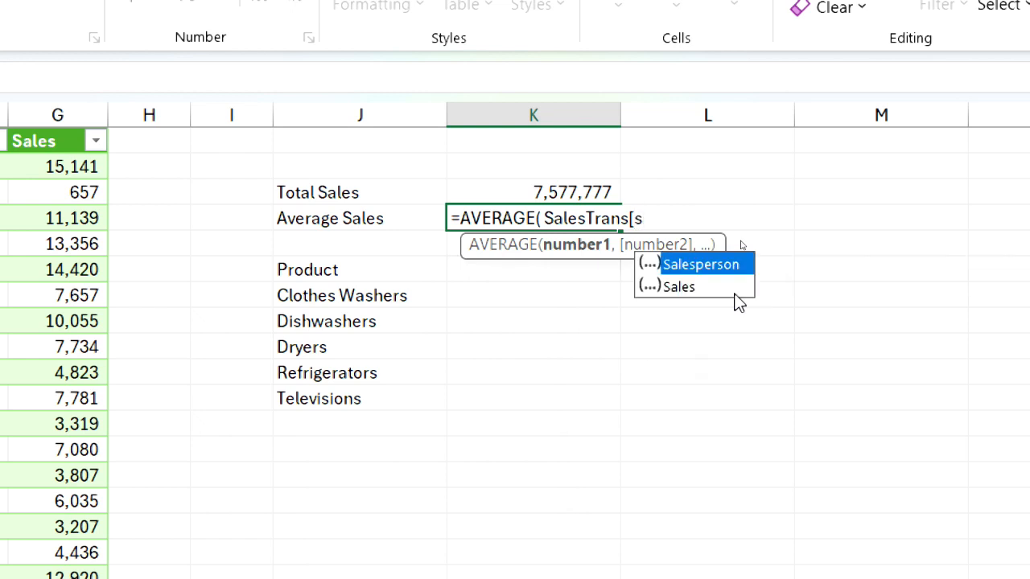
pyautogui.doubleClick(734, 293)
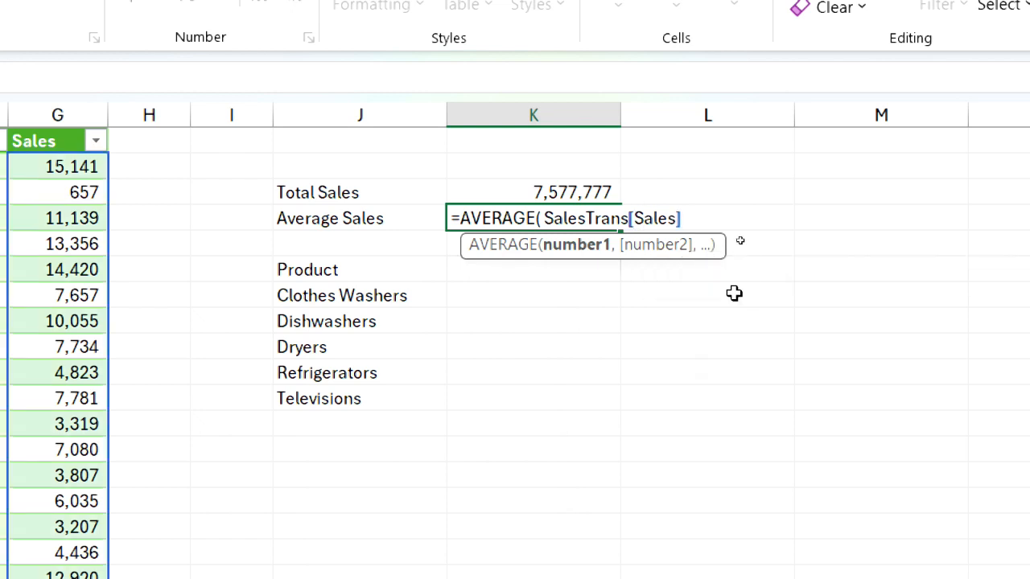
pyautogui.write('])')
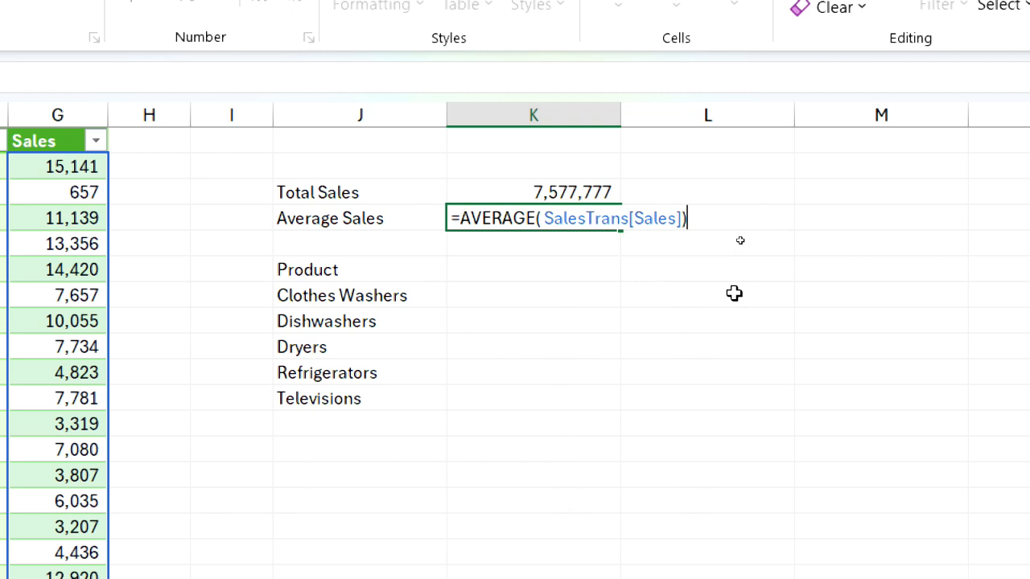
pyautogui.hotkey('ctrl', 'Return')
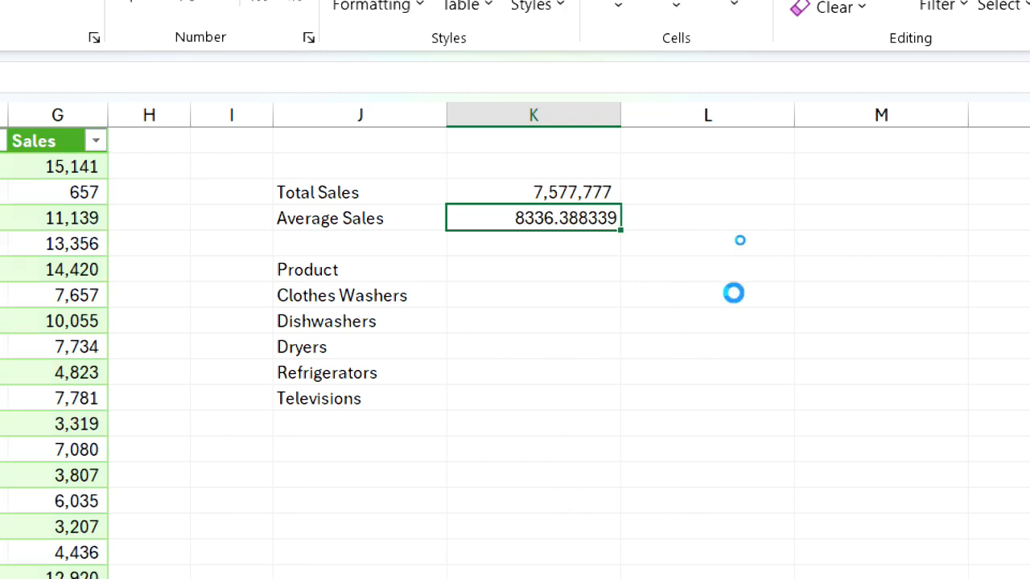
pyautogui.hotkey('ctrl', 'shift', '1')
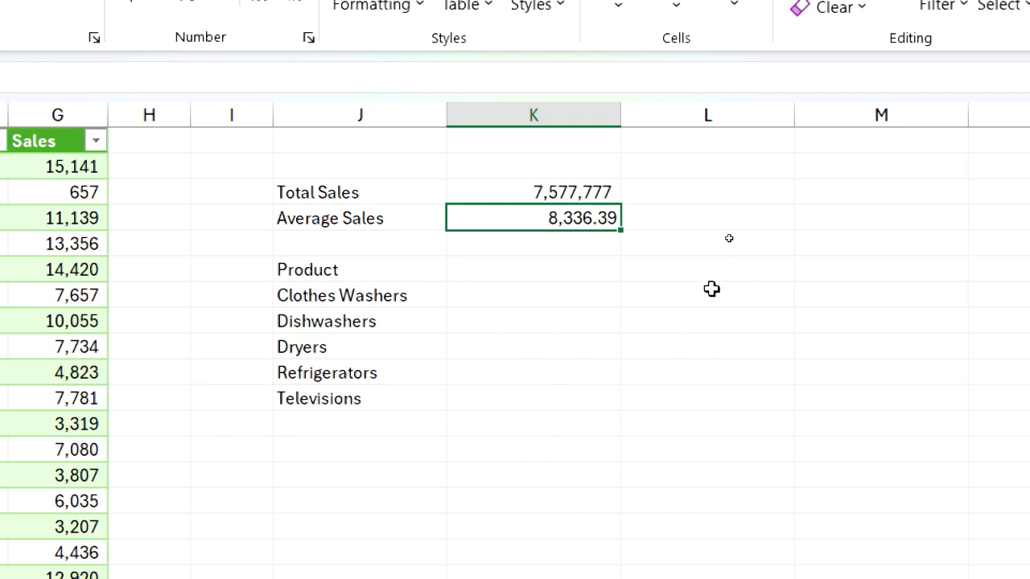
# - Examine the product names listed in column J and the matching entries in the table's Product column
pyautogui.click(421, 298)
pyautogui.click(416, 324)
pyautogui.click(407, 348)
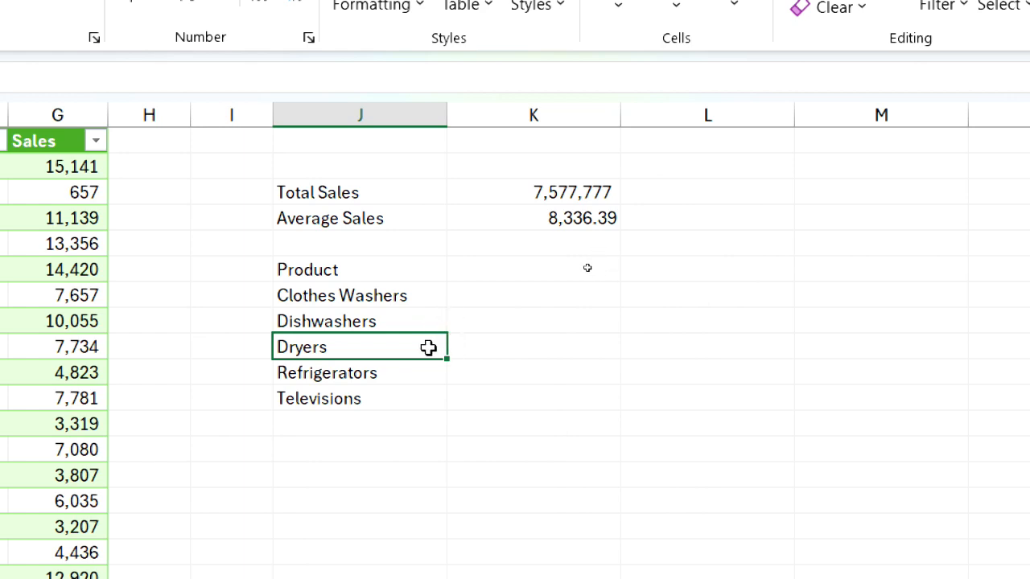
pyautogui.click(496, 298)
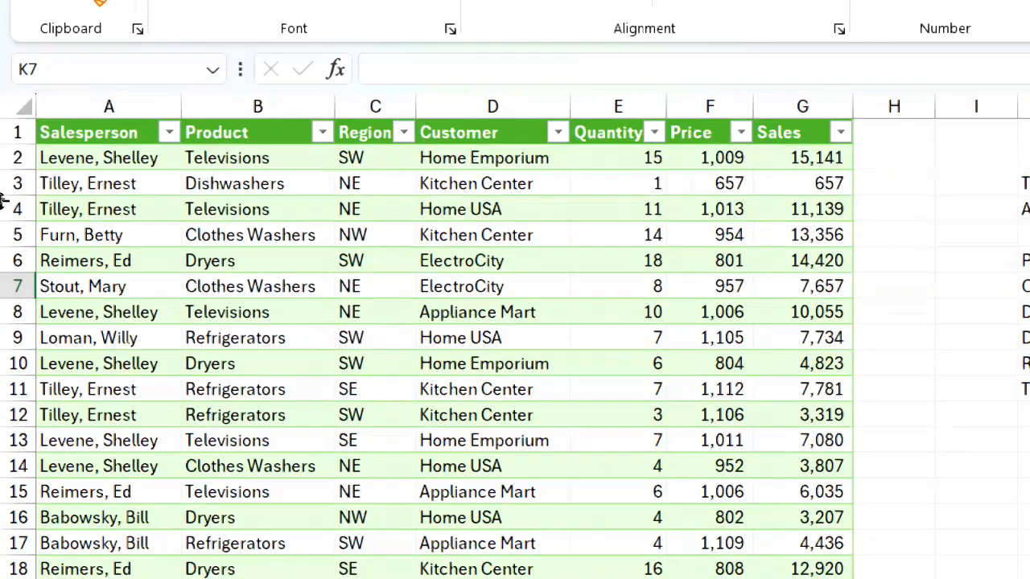
pyautogui.click(248, 185)
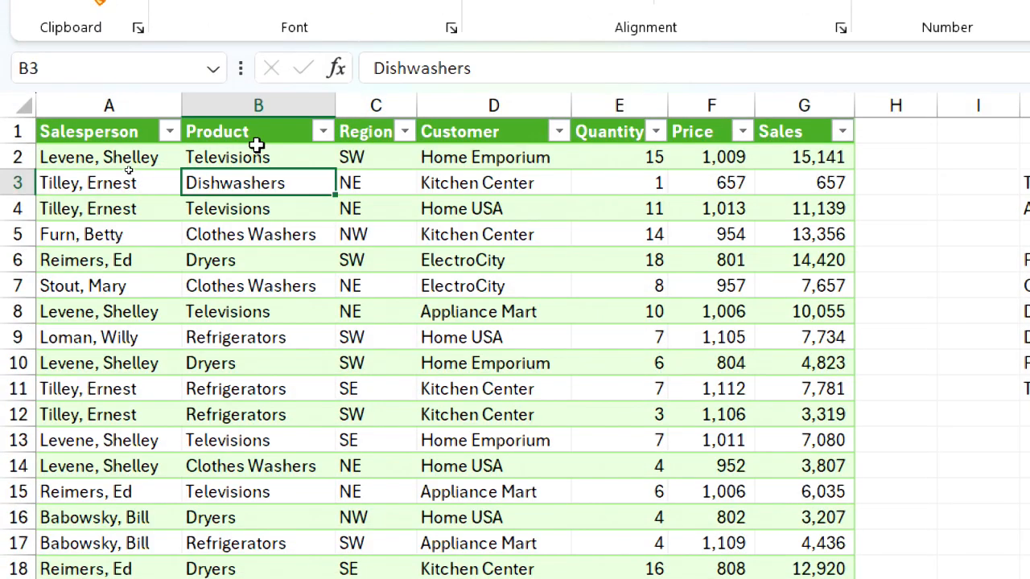
pyautogui.click(273, 214)
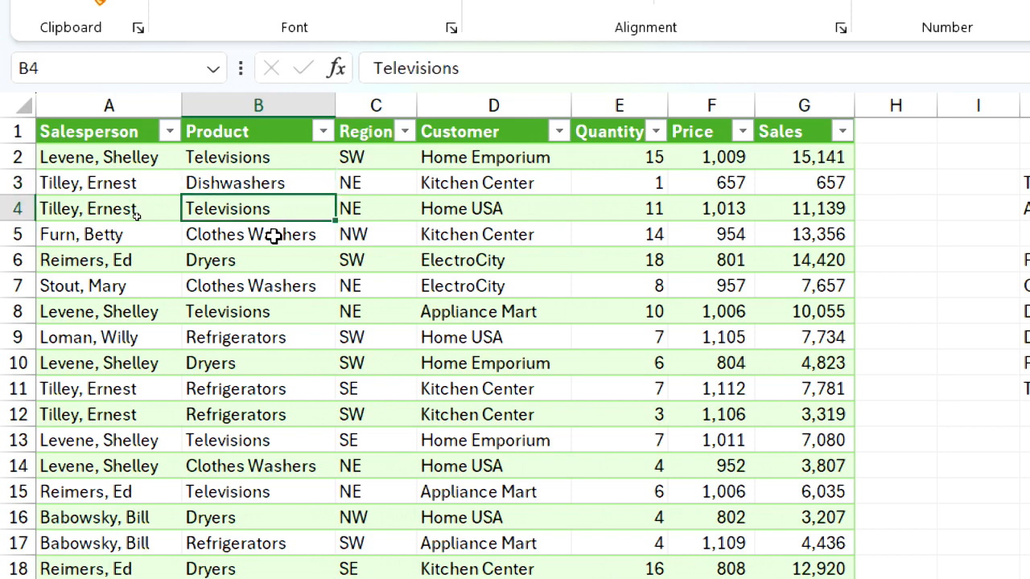
pyautogui.click(274, 235)
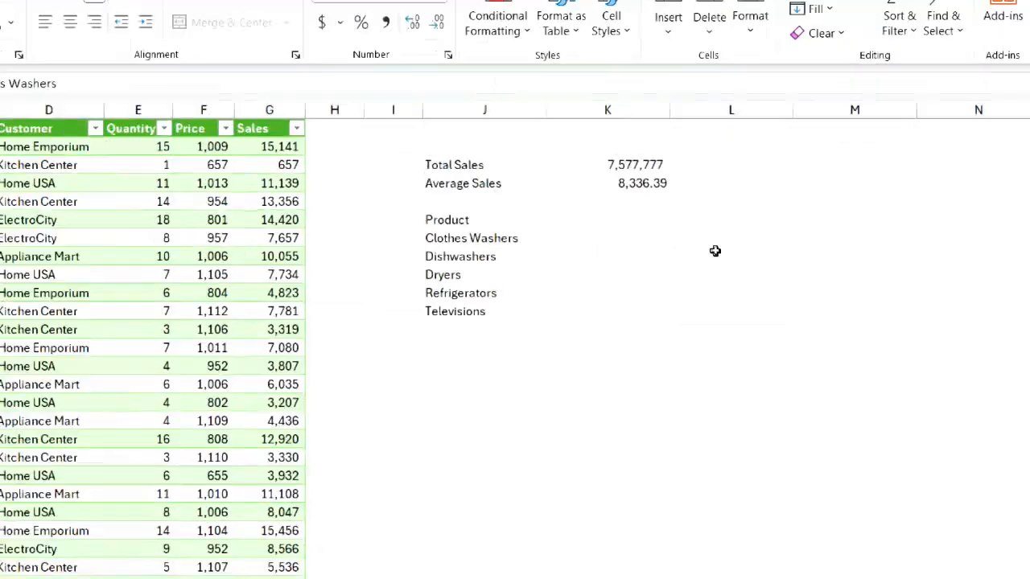
# - Start a SUMIF formula in cell K7 beside Clothes Washers with SalesTrans[Product] as the criteria range
pyautogui.click(562, 234)
pyautogui.write('=sumif')
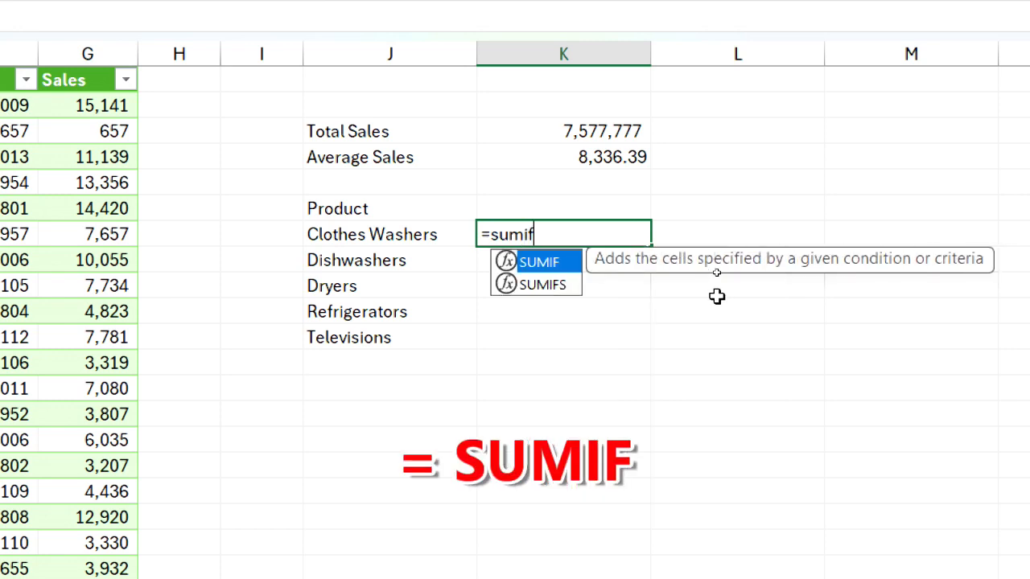
pyautogui.press('Tab')
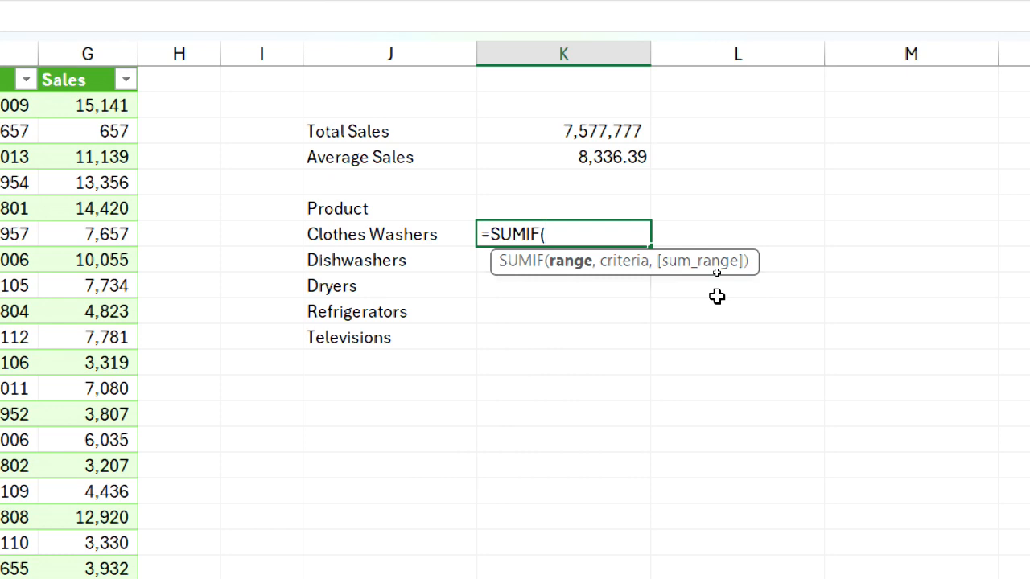
pyautogui.write('s')
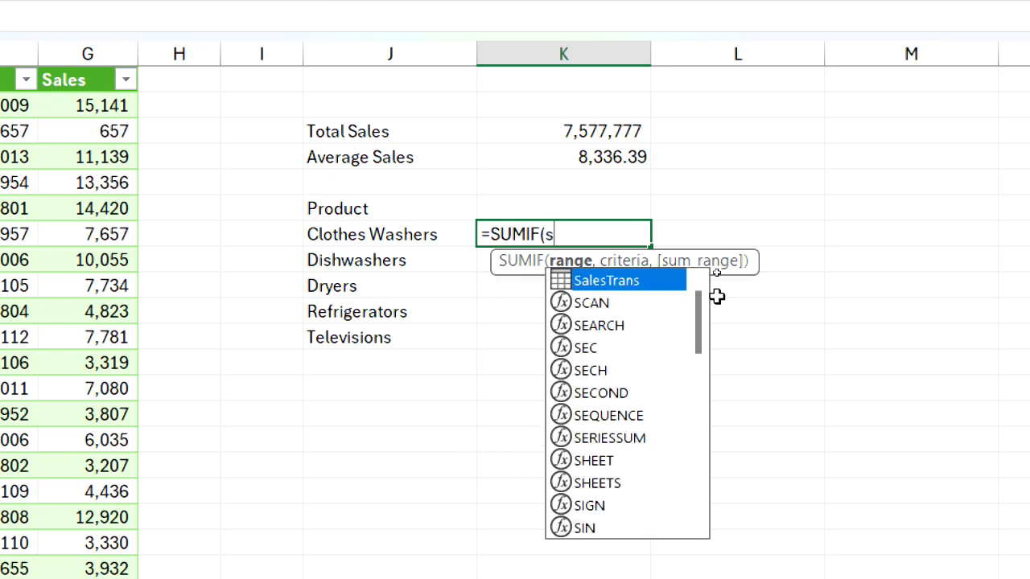
pyautogui.press('Tab')
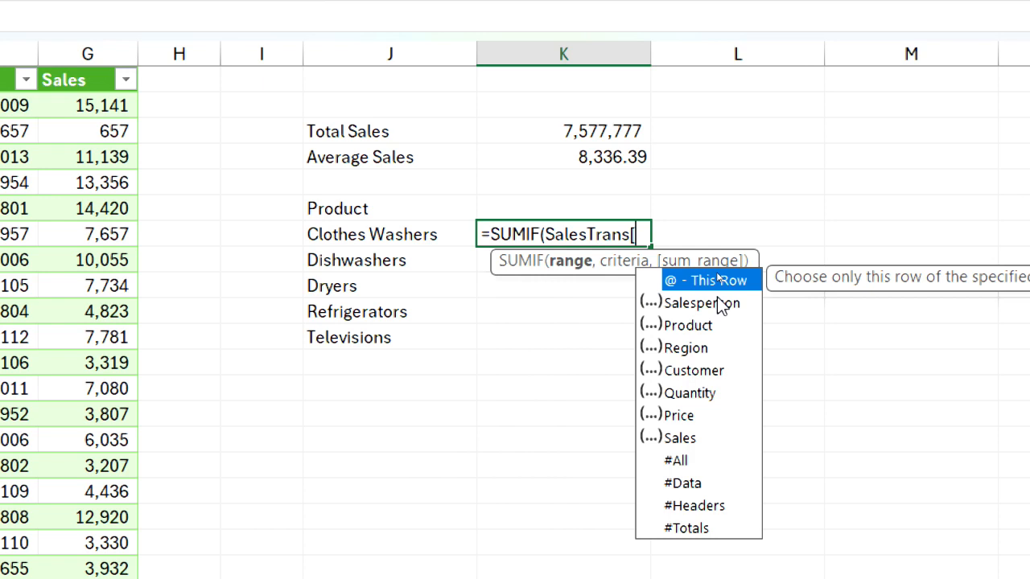
pyautogui.write('p')
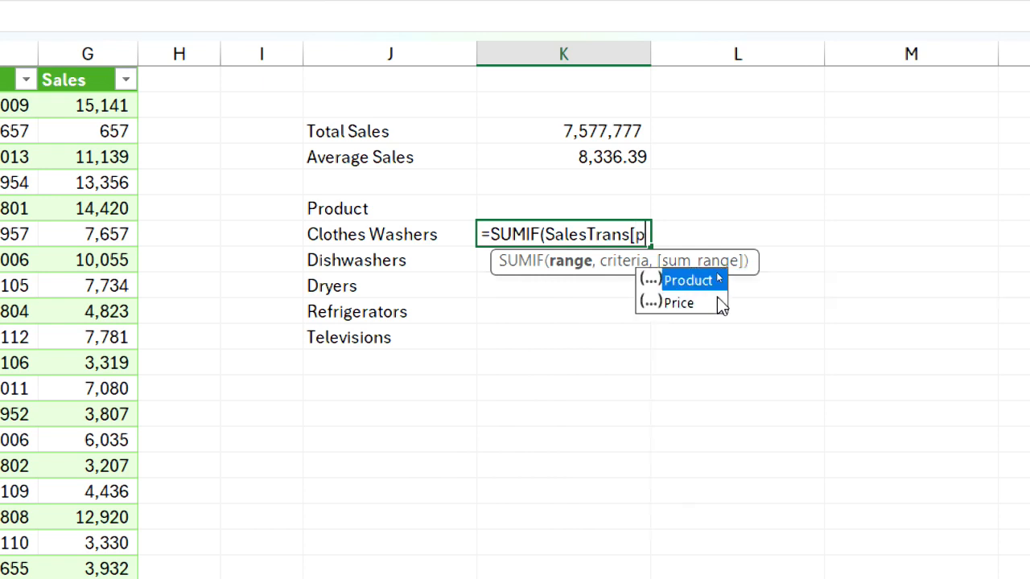
pyautogui.press('Tab')
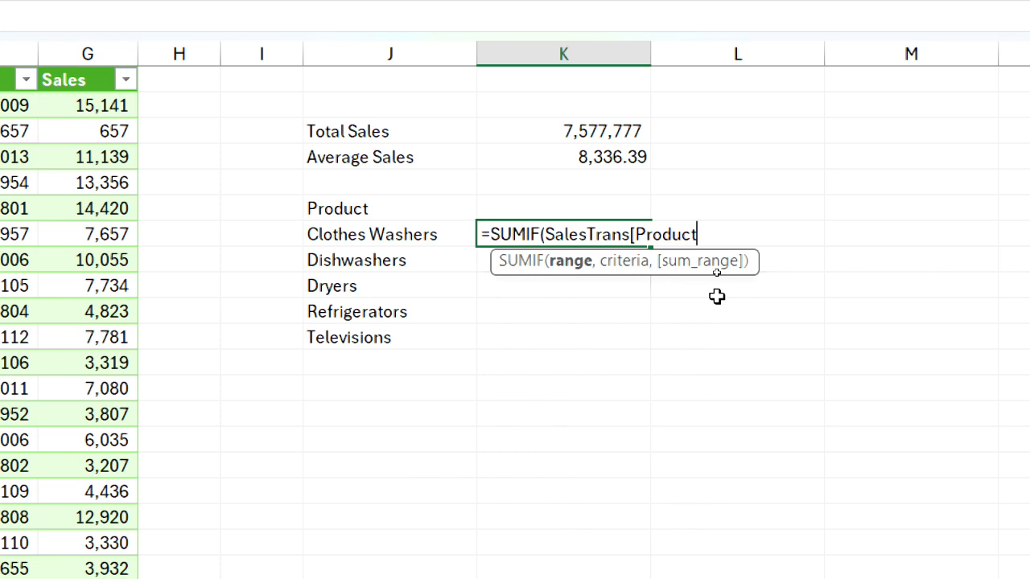
pyautogui.write(']')
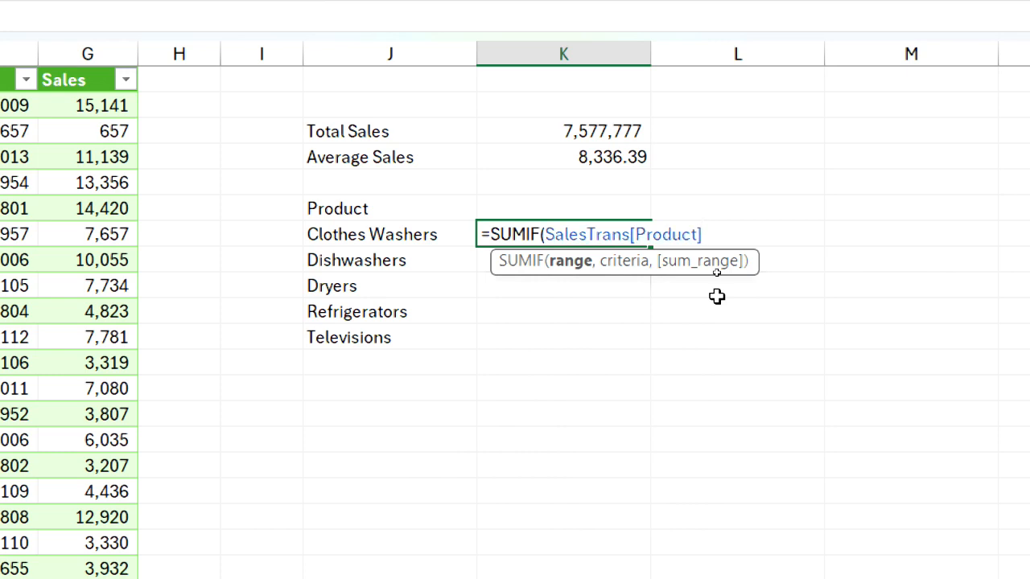
pyautogui.write(',')
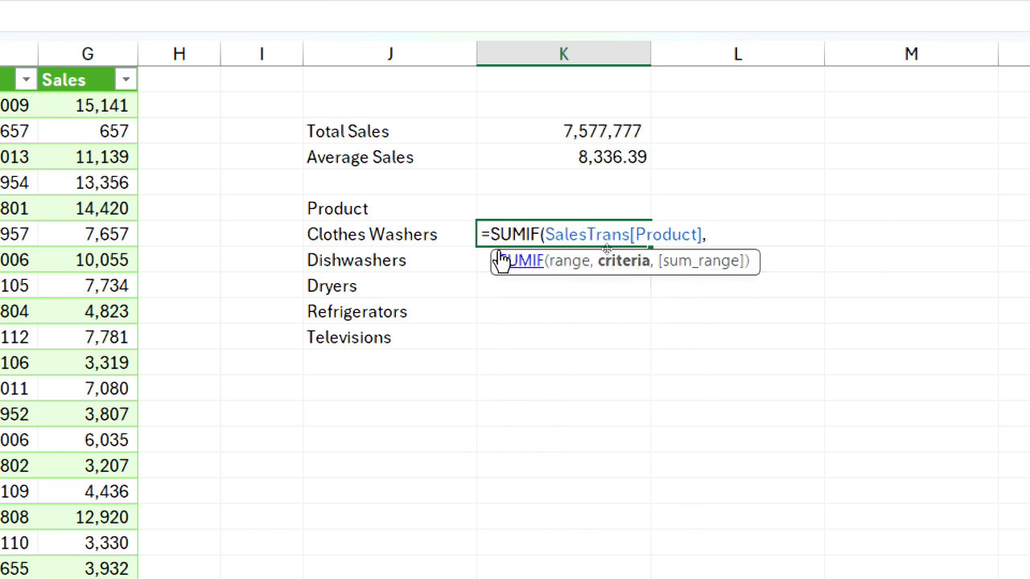
# - Complete the SUMIF formula in K7 with J7 as the criterion and SalesTrans[Sales] as the sum range
pyautogui.click(458, 233)
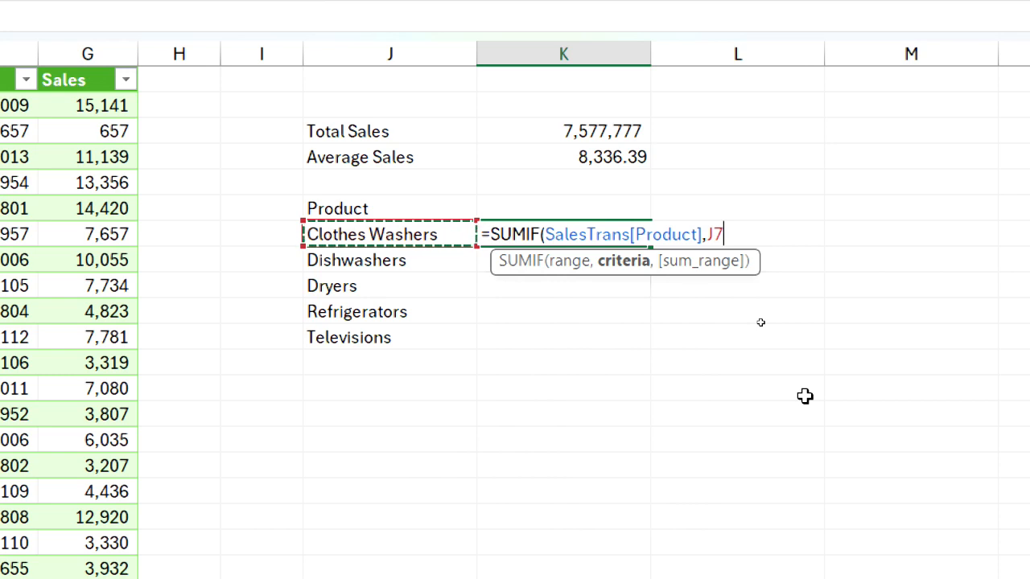
pyautogui.write(',')
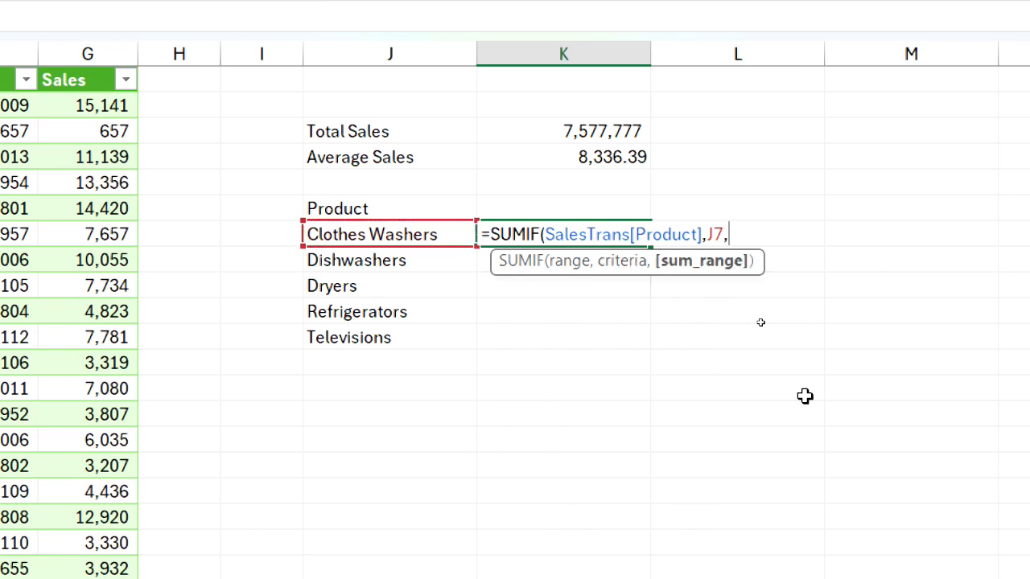
pyautogui.write('s')
pyautogui.press('Tab')
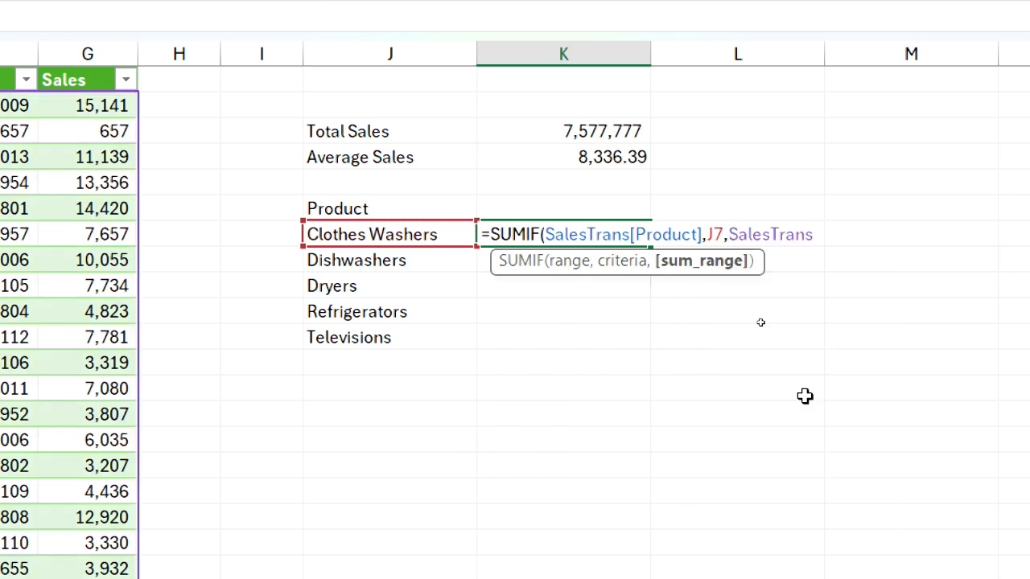
pyautogui.write('[s')
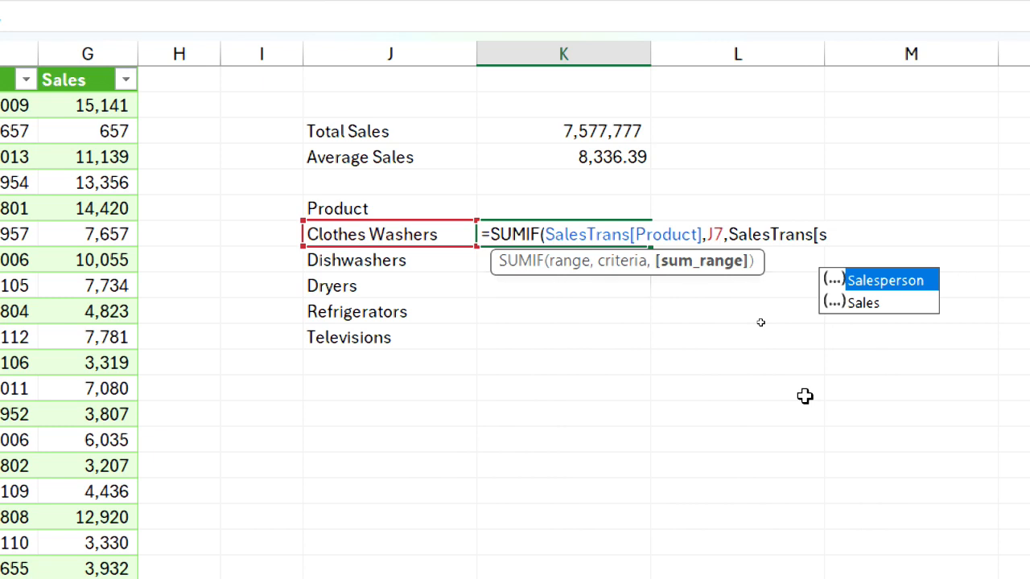
pyautogui.press('Down')
pyautogui.press('Tab')
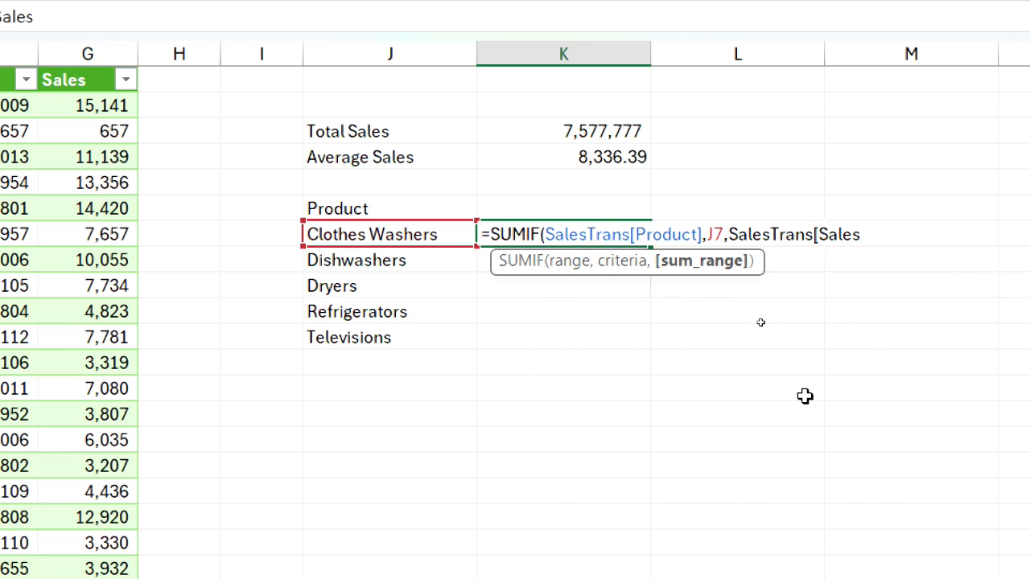
pyautogui.write('])')
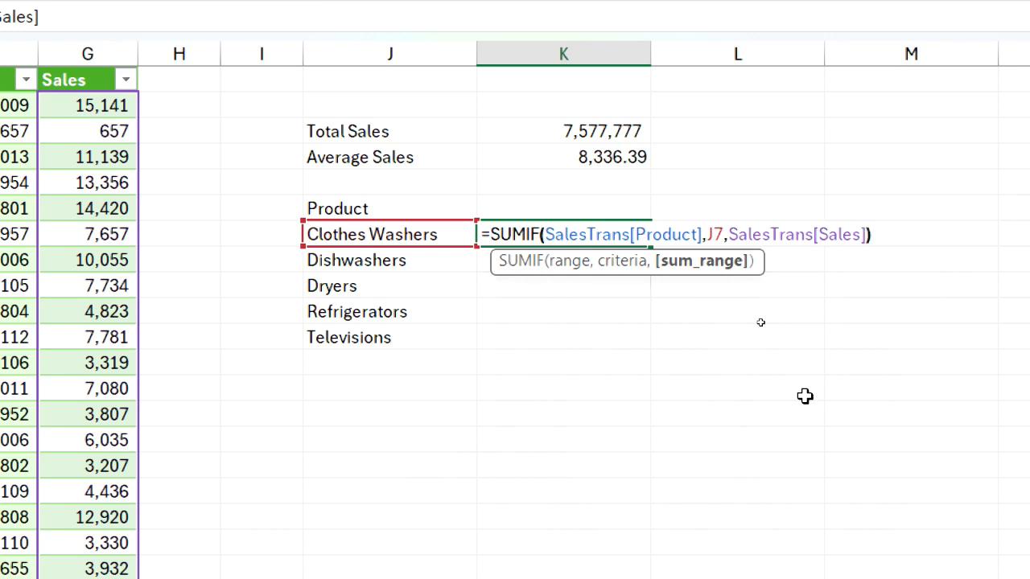
pyautogui.hotkey('ctrl', 'Return')
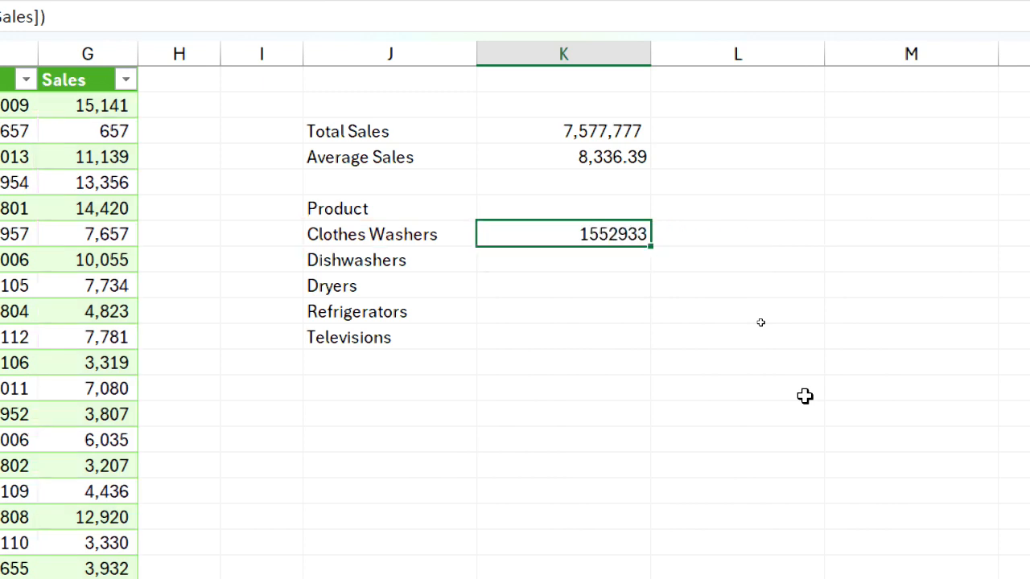
# - Format K7 with a thousands separator and two decimals and fill its formula down to K11 for the remaining products
pyautogui.hotkey('ctrl', 'shift', '1')
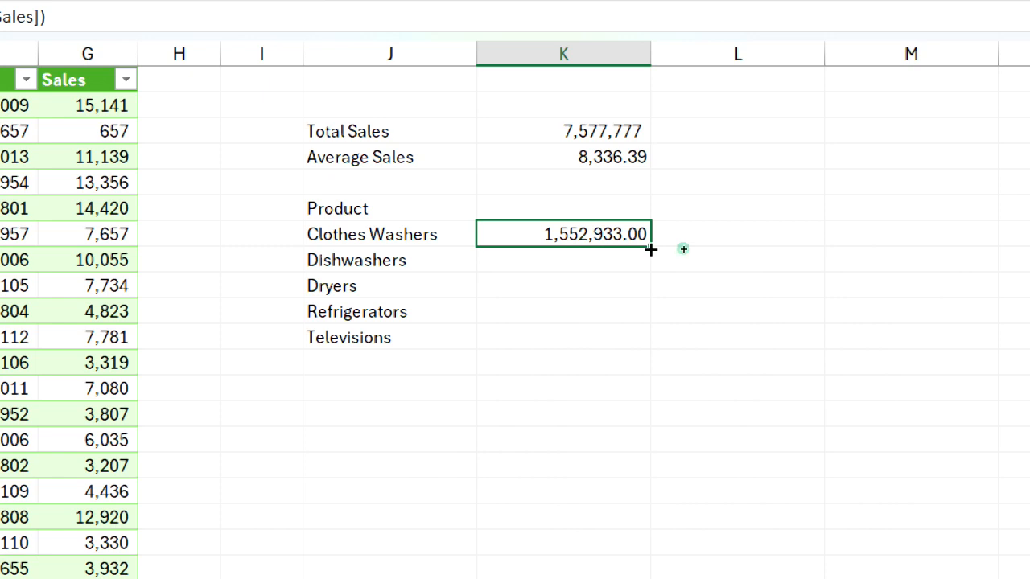
pyautogui.moveTo(651, 255); pyautogui.dragTo(637, 338)
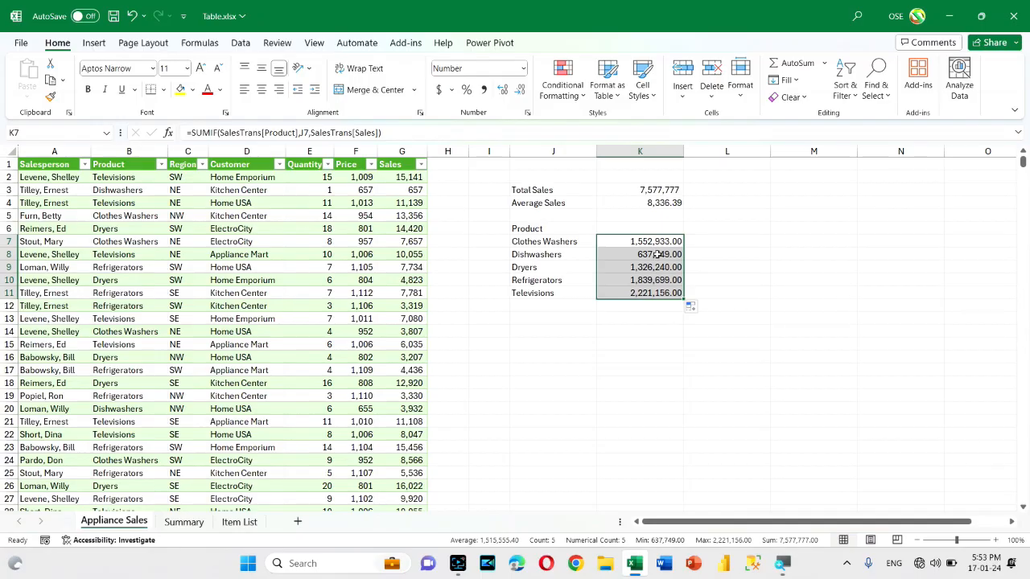
pyautogui.click(656, 241)
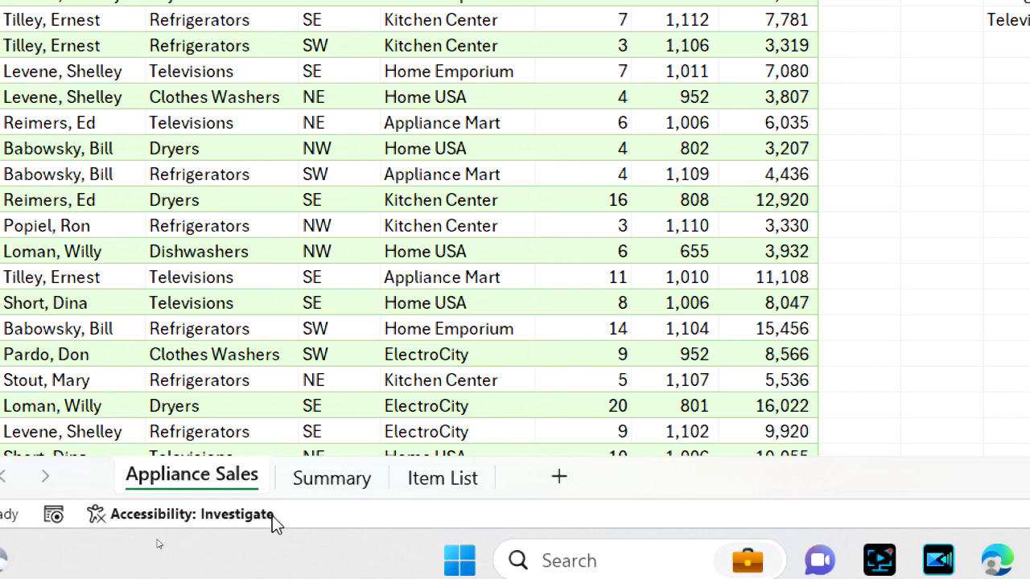
# - On the Summary sheet, enter =SUM(SalesTrans[Sales]) in cell C3 beside Total Sales
pyautogui.click(310, 486)
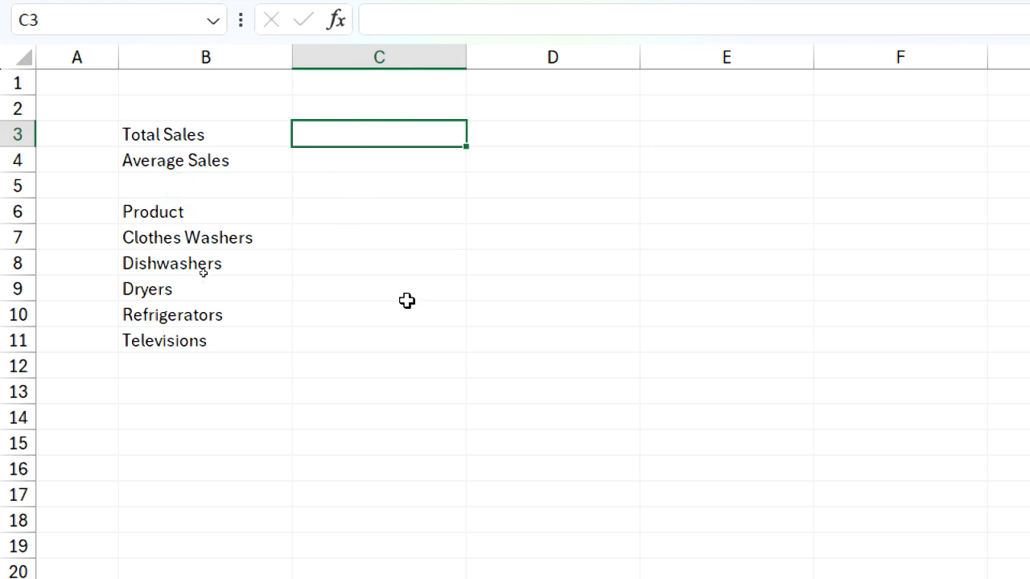
pyautogui.hotkey('alt', '=')
pyautogui.write('s')
pyautogui.press('Tab')
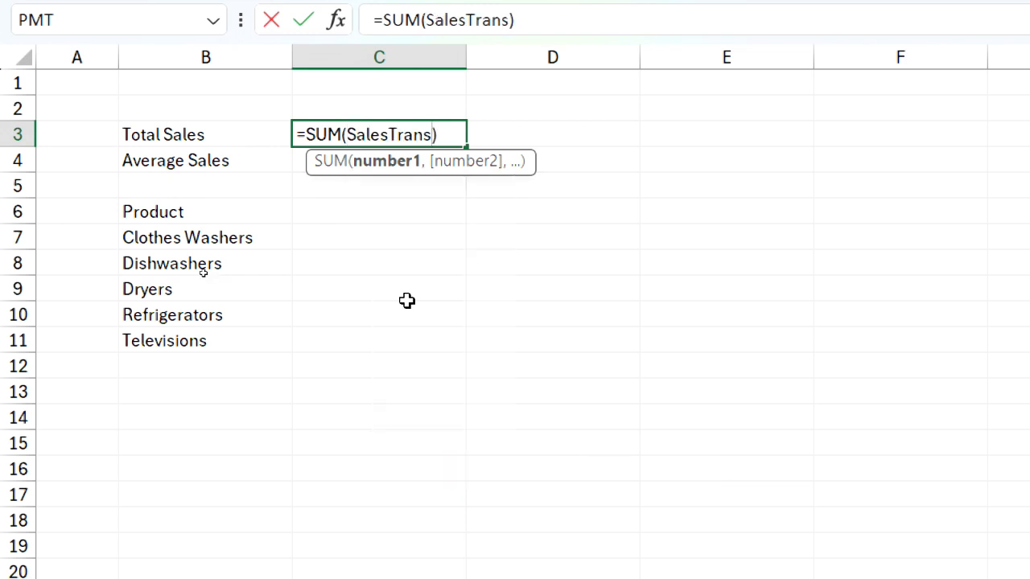
pyautogui.write('[s')
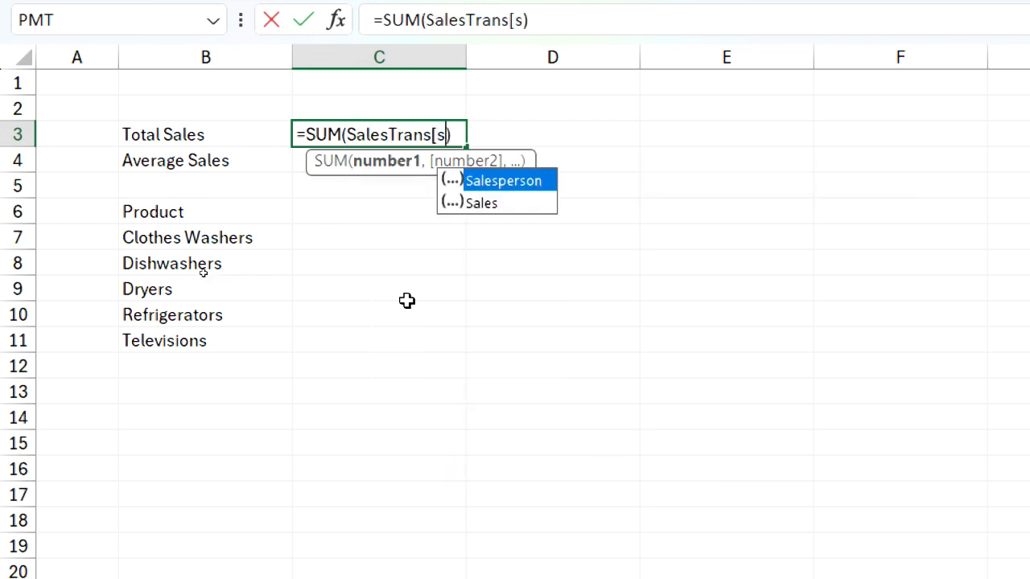
pyautogui.press('Down')
pyautogui.press('Tab')
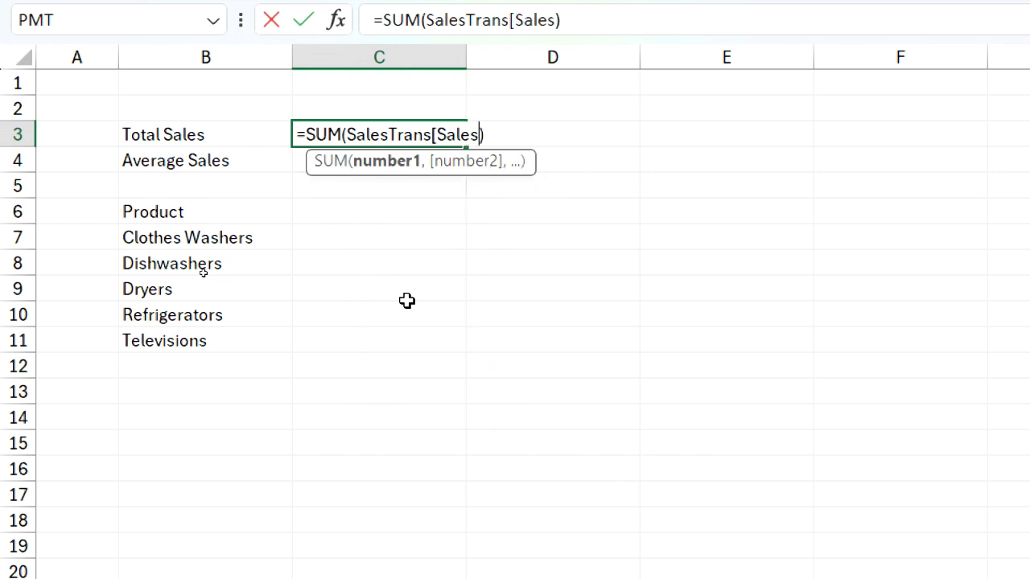
pyautogui.write(']')
pyautogui.hotkey('ctrl', 'Return')
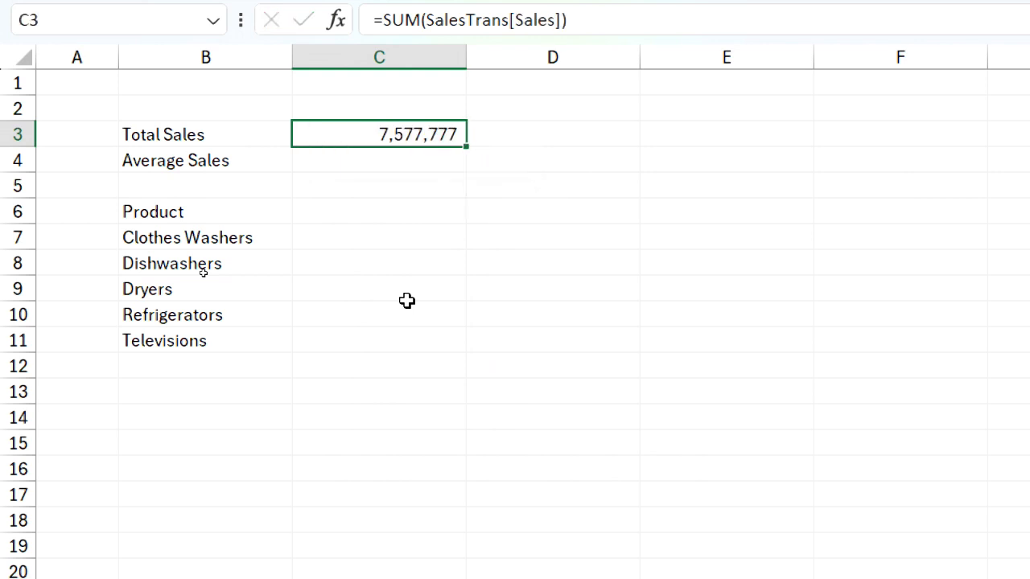
# - Enter =AVERAGE( SalesTrans[Sales]) in cell C4 beside Average Sales and format it with a thousands separator and two decimals
pyautogui.press('Down')
pyautogui.write('=s')
pyautogui.press('BackSpace')
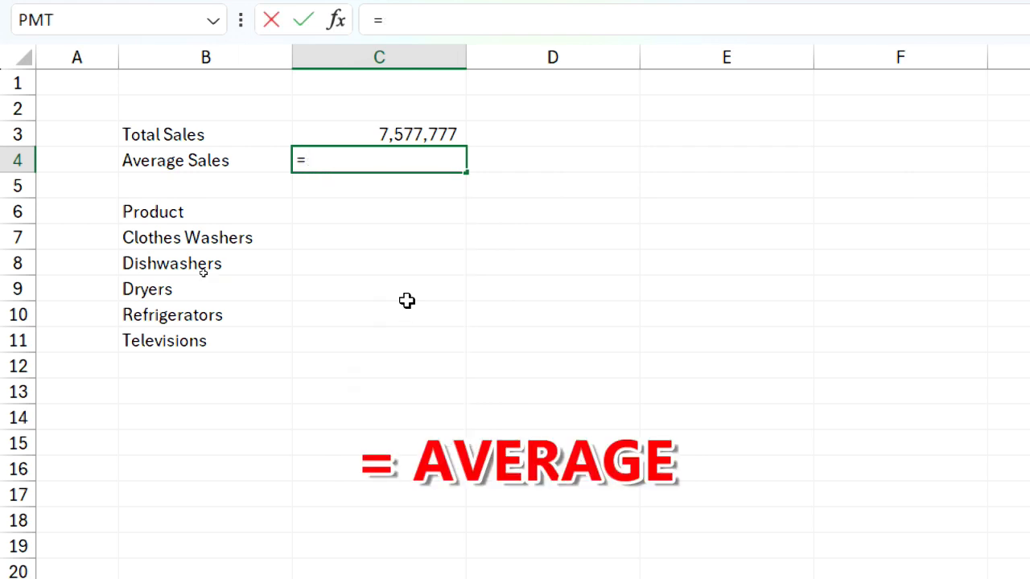
pyautogui.write('AVERAGE( Sale')
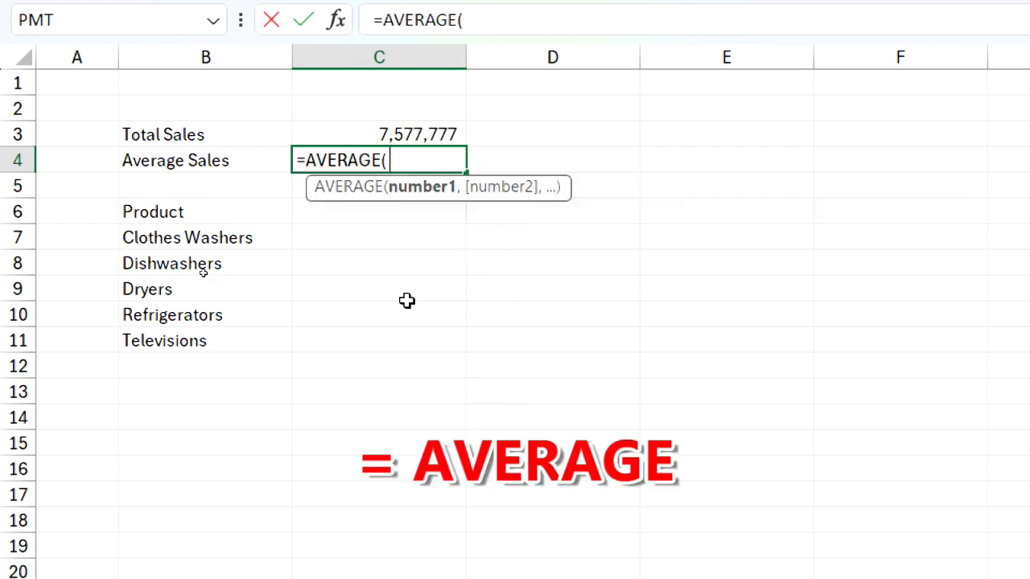
pyautogui.write('s')
pyautogui.press('Tab')
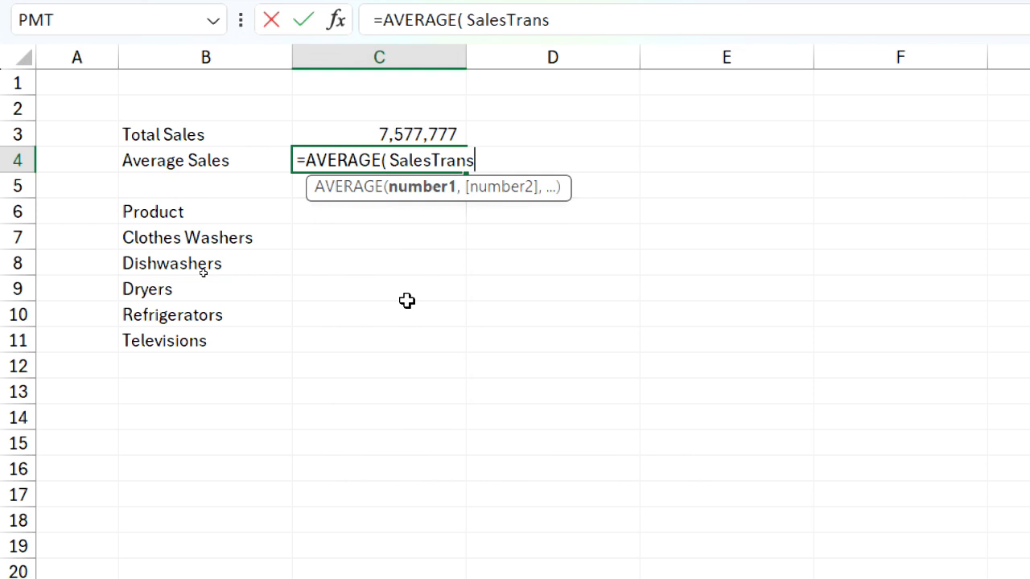
pyautogui.write('[')
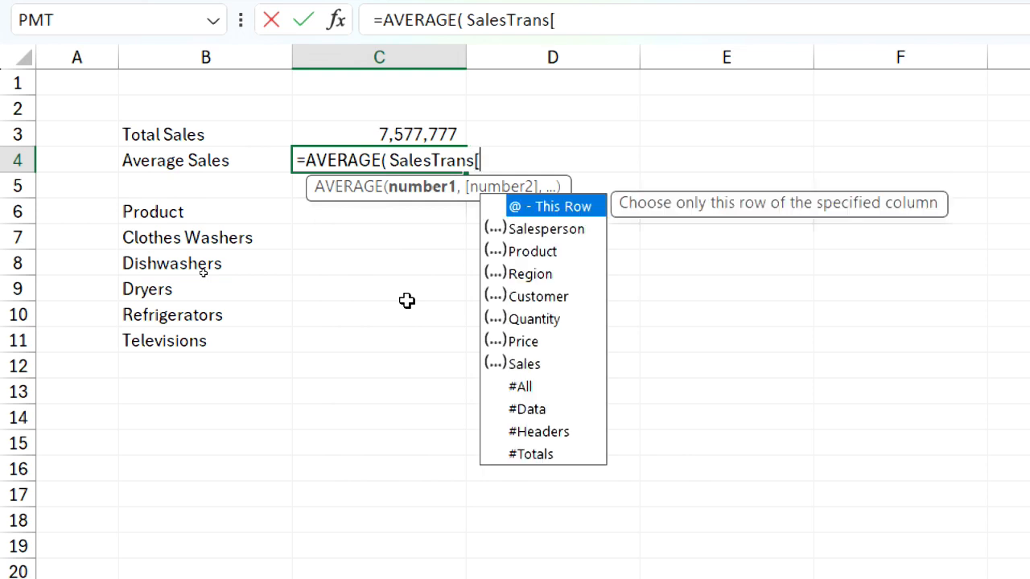
pyautogui.write('s')
pyautogui.press('Down')
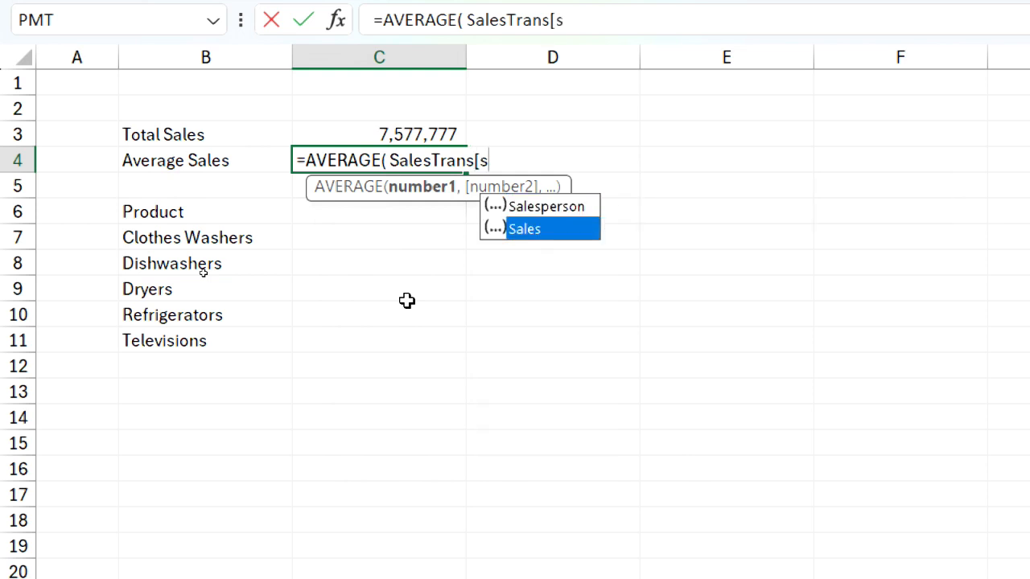
pyautogui.press('Tab')
pyautogui.write('])')
pyautogui.hotkey('ctrl', 'Return')
pyautogui.hotkey('ctrl', 'shift', '1')
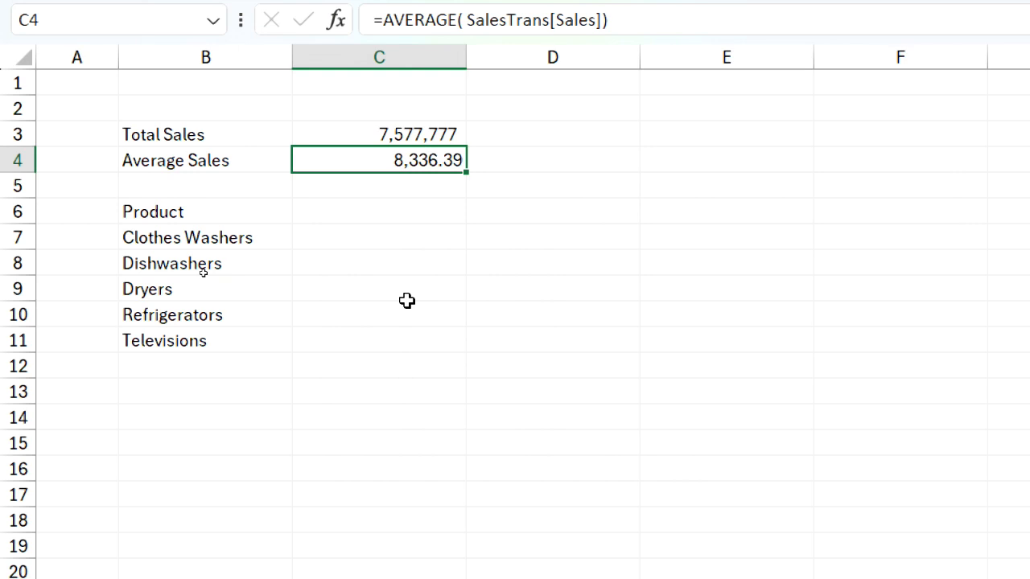
# - On the Summary sheet, start a SUMIF formula in C7 with SalesTrans[Product] as the range
pyautogui.click(365, 238)
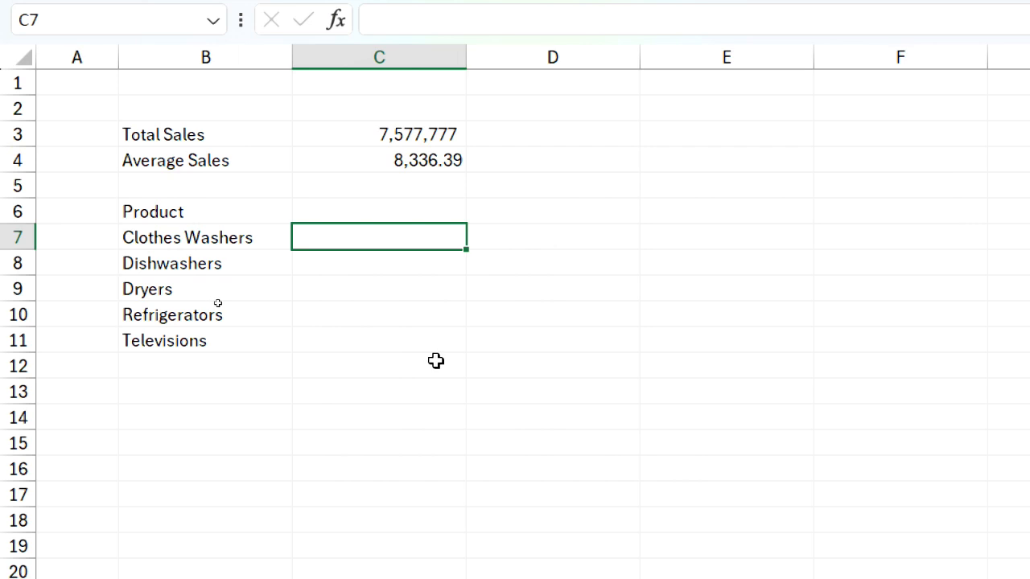
pyautogui.write('=s')
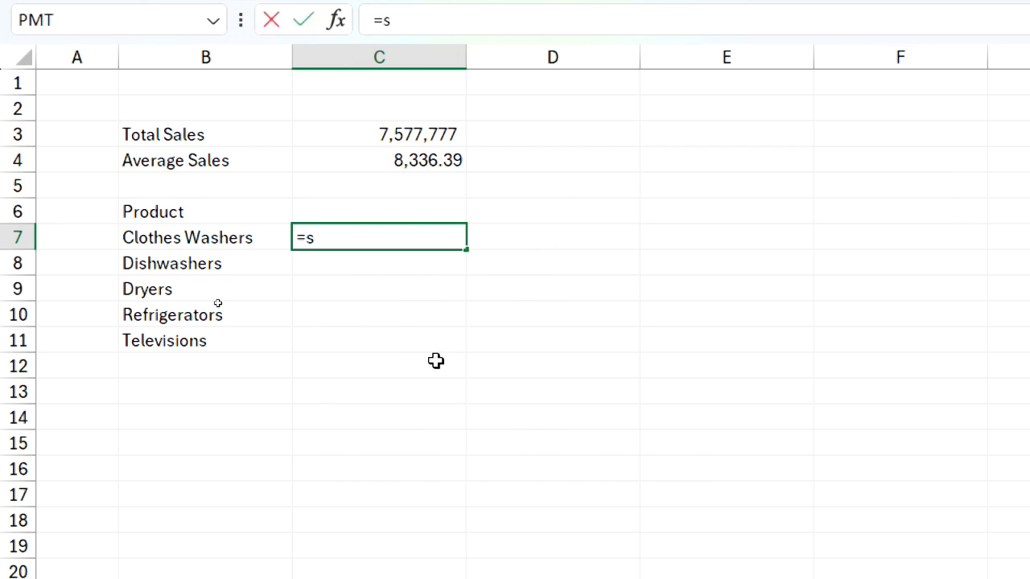
pyautogui.write('umif')
pyautogui.press('Tab')
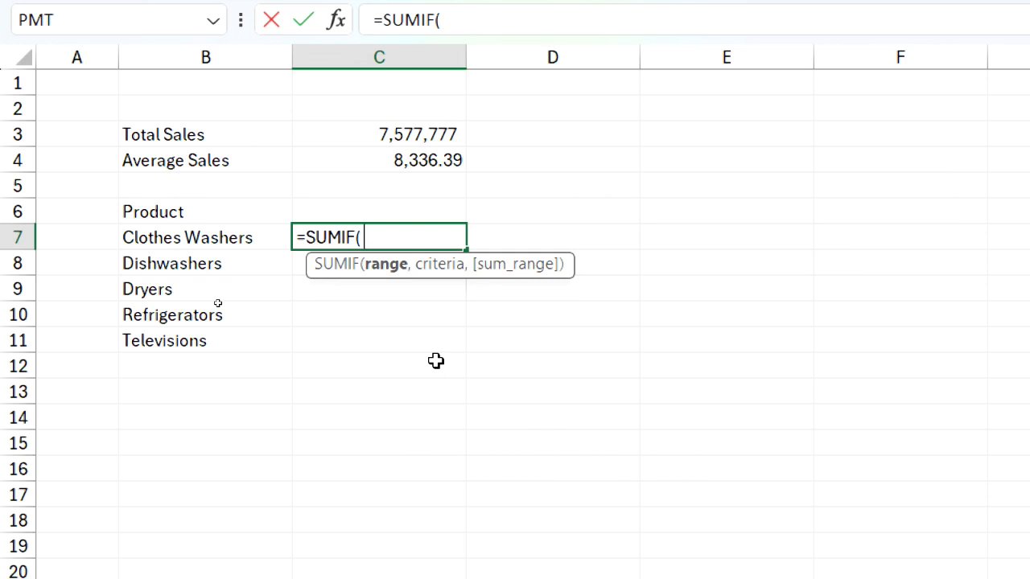
pyautogui.write('SalesTrans')
pyautogui.press('Tab')
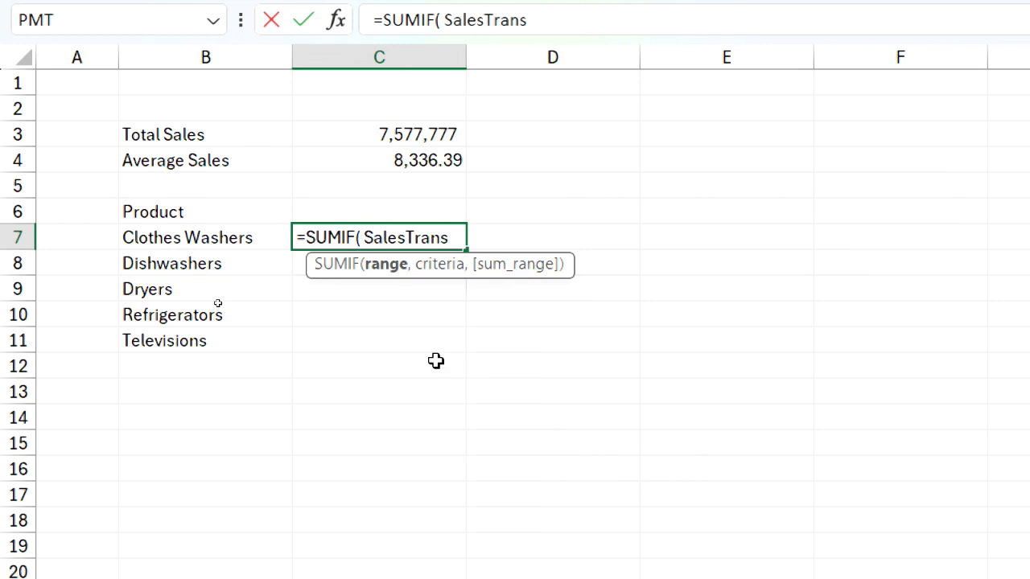
pyautogui.write('[p')
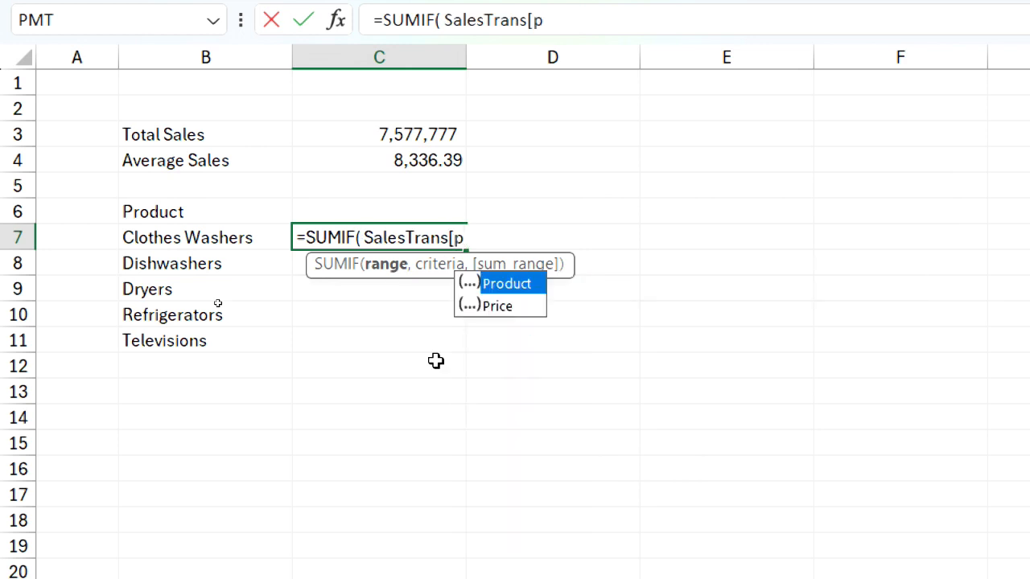
pyautogui.press('Tab')
pyautogui.write(']')
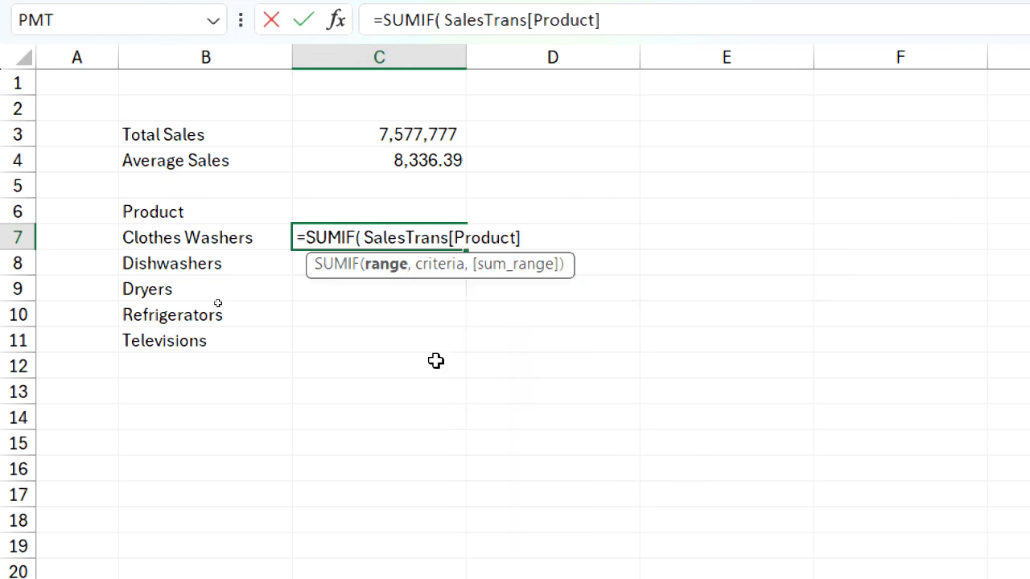
pyautogui.write(',')
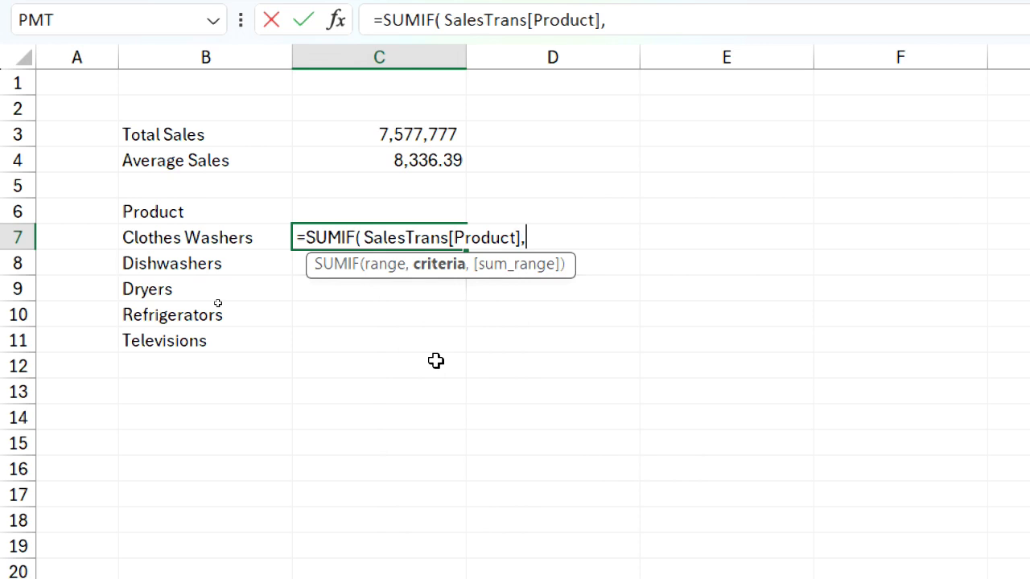
# - Complete the SUMIF formula in C7 with B7 as the criterion and SalesTrans[Sales] as the sum range
pyautogui.click(133, 238)
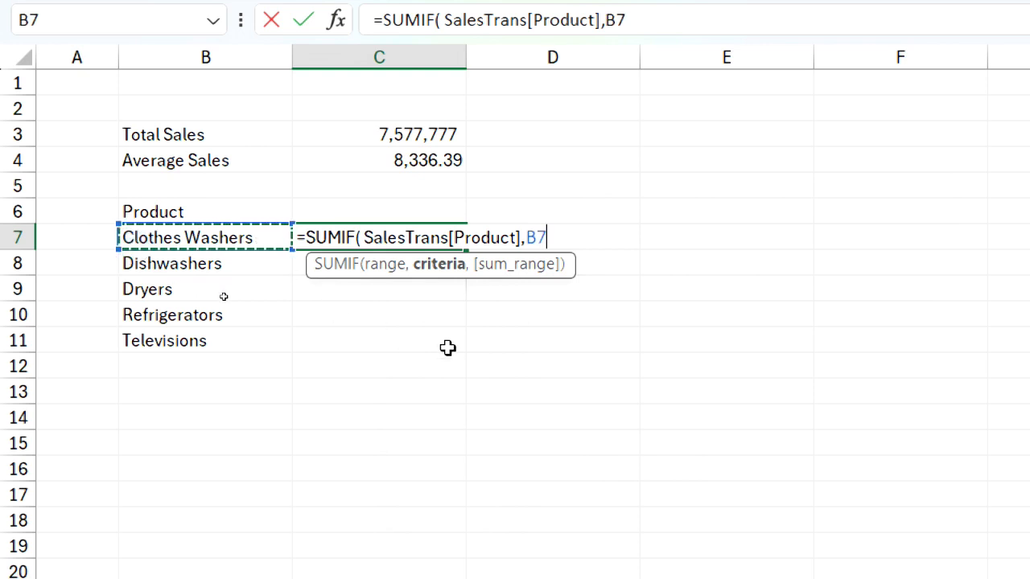
pyautogui.write(',')
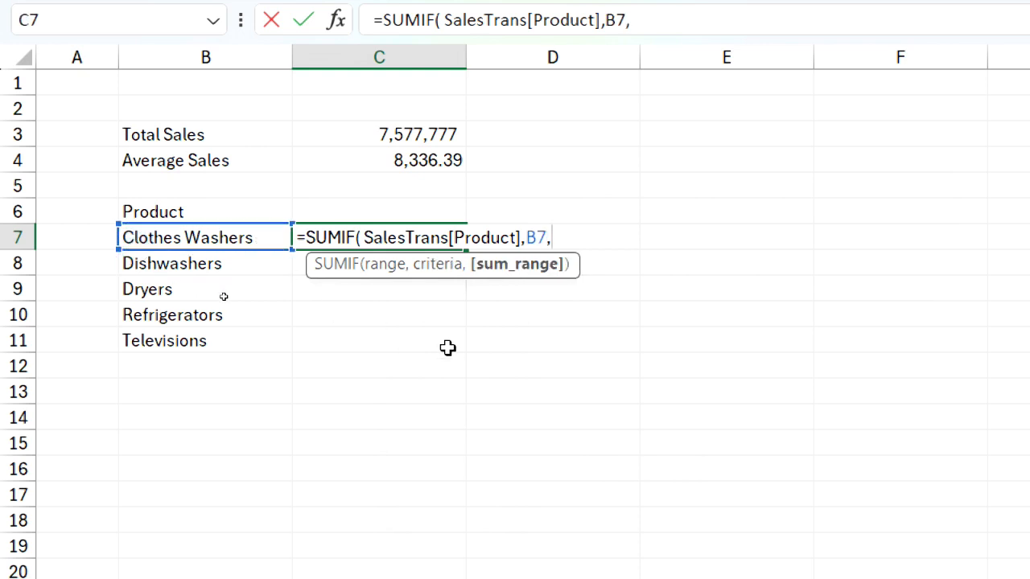
pyautogui.write('s')
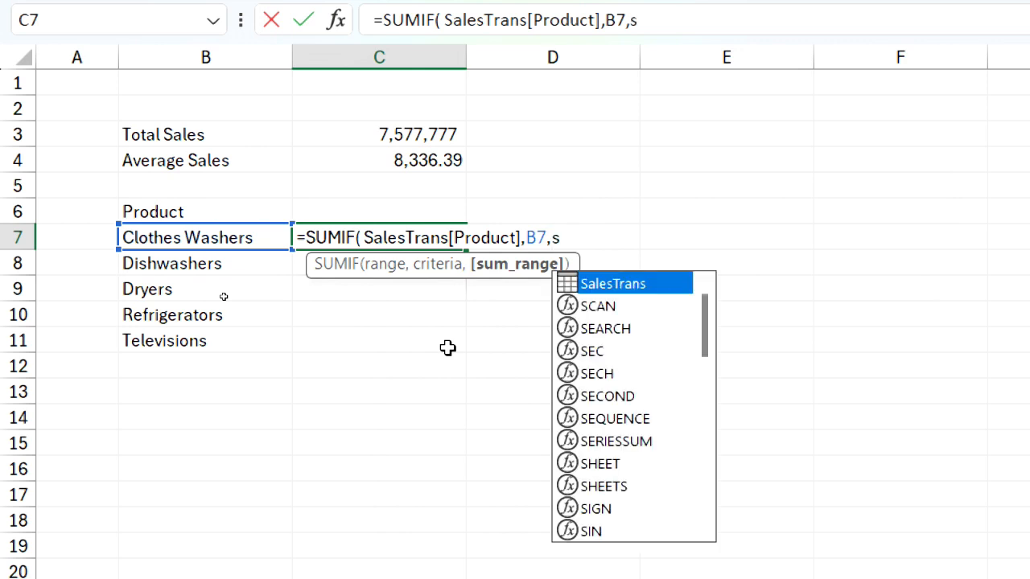
pyautogui.press('Tab')
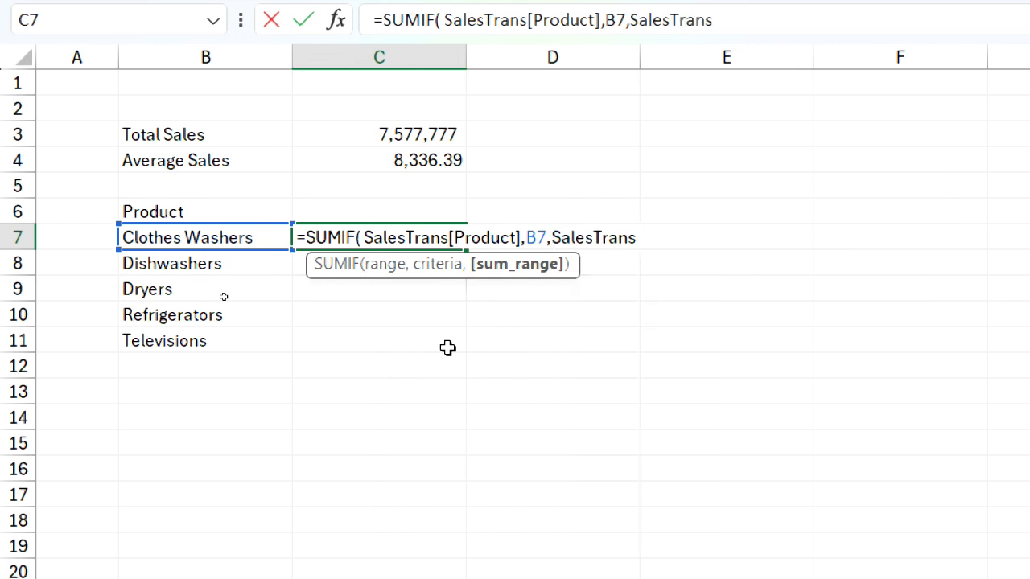
pyautogui.write('[')
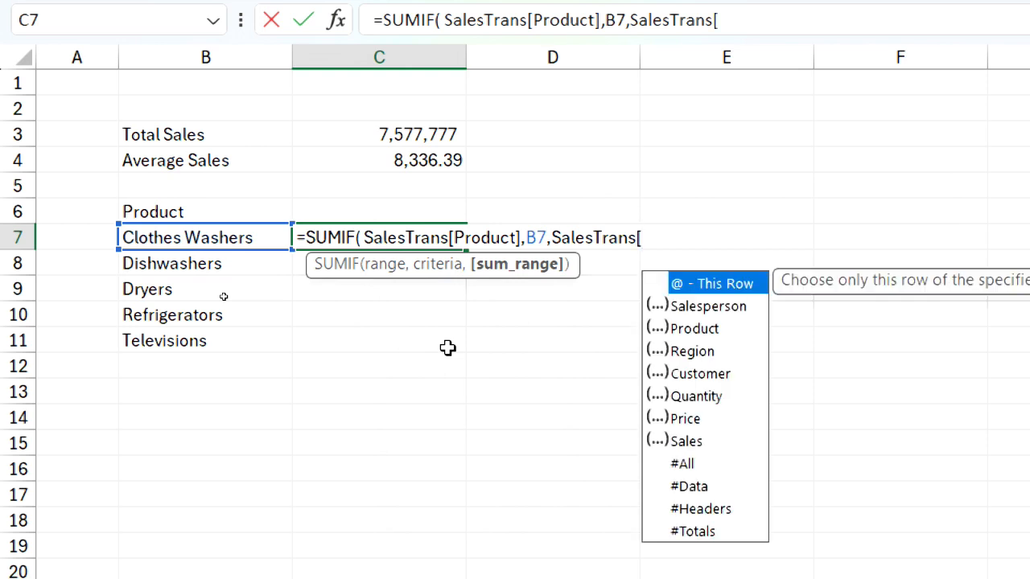
pyautogui.write('s')
pyautogui.press('Down')
pyautogui.press('Tab')
pyautogui.write('])')
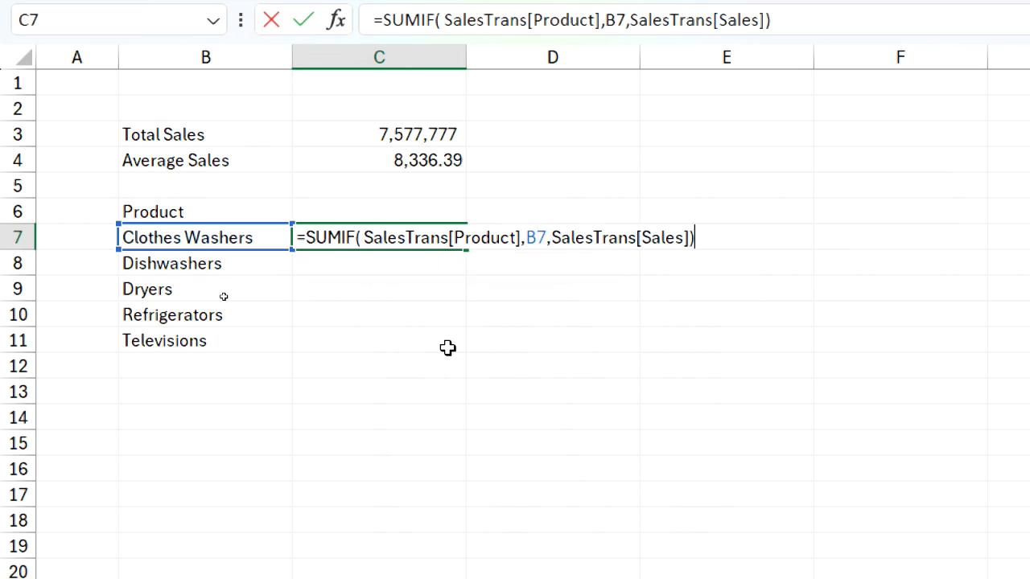
pyautogui.hotkey('ctrl', 'Return')
# - Format C7 with a thousands separator and two decimals and fill its formula down to C11
pyautogui.hotkey('ctrl', 'shift', '1')
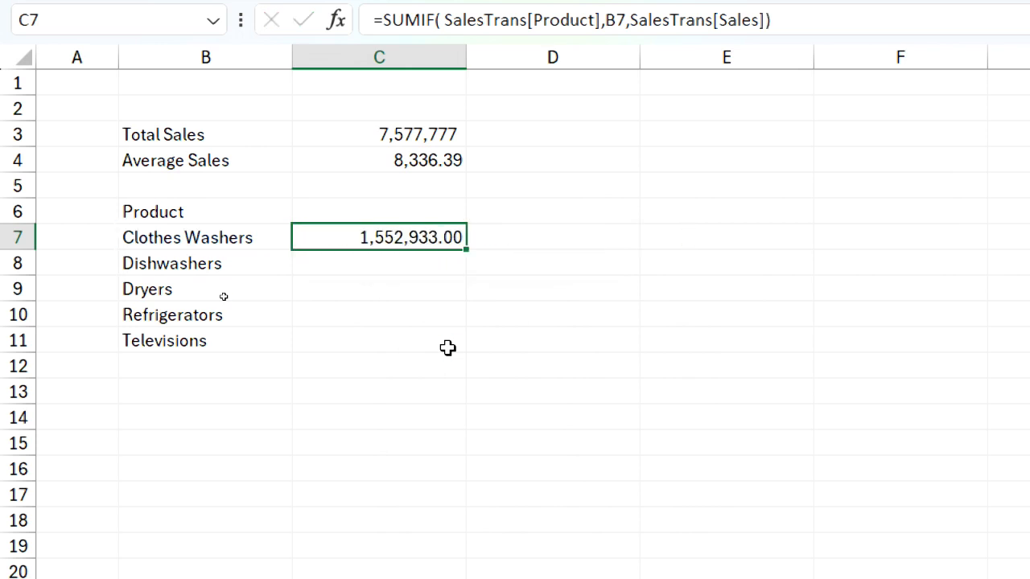
pyautogui.moveTo(466, 251); pyautogui.dragTo(459, 345)
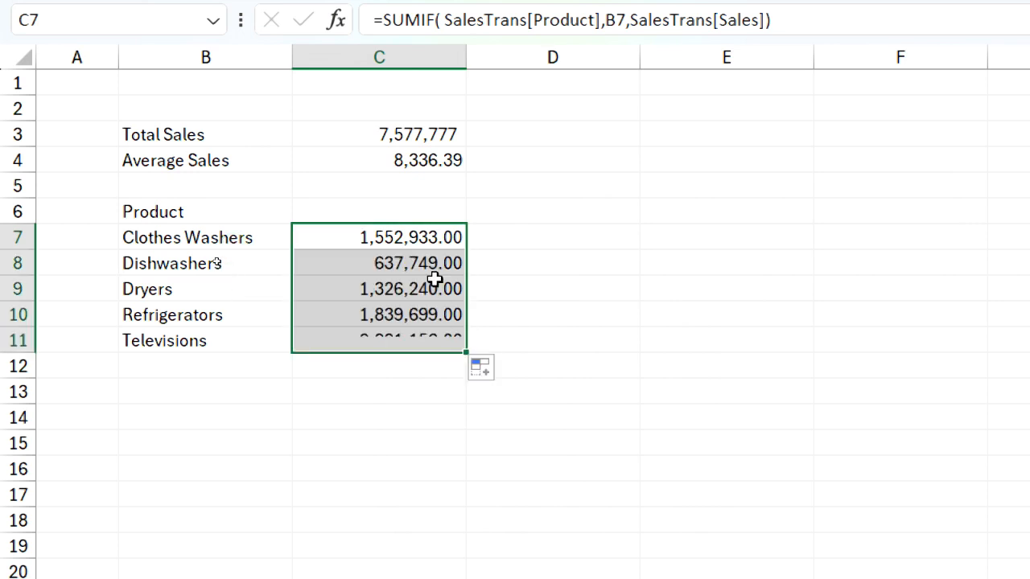
pyautogui.click(428, 242)
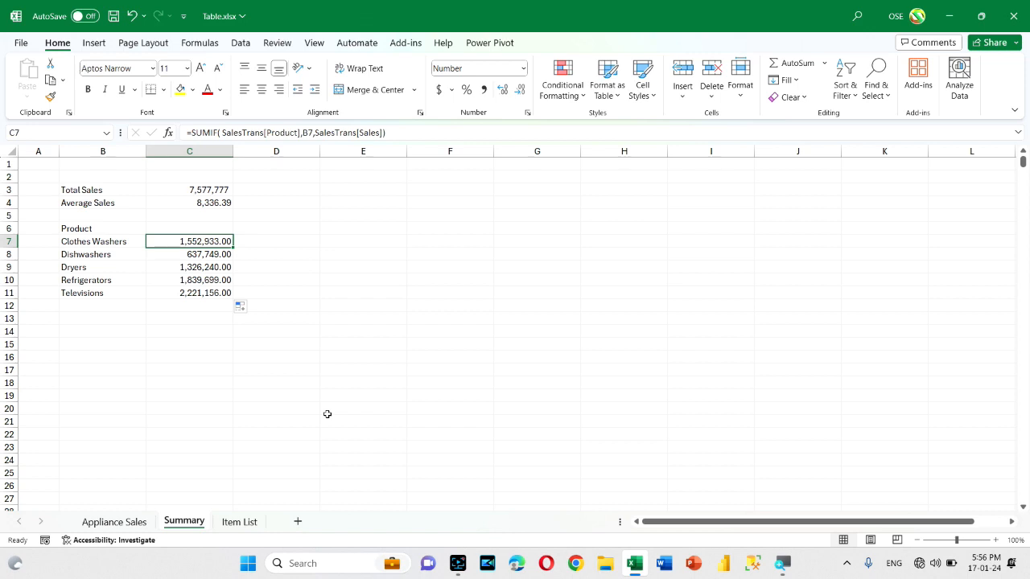
# - Examine the product and price list on the Item List sheet
pyautogui.click(143, 523)
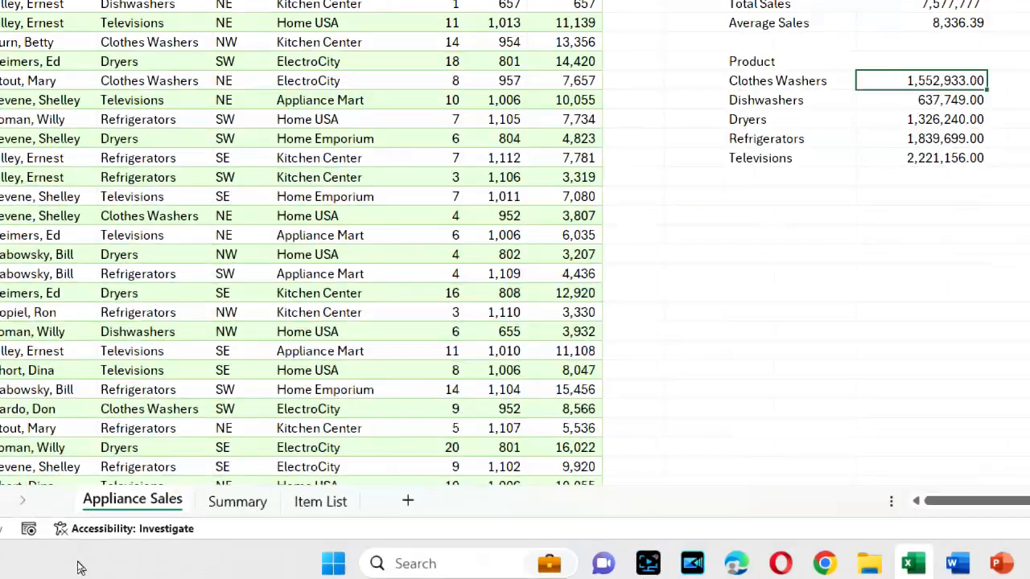
pyautogui.click(319, 505)
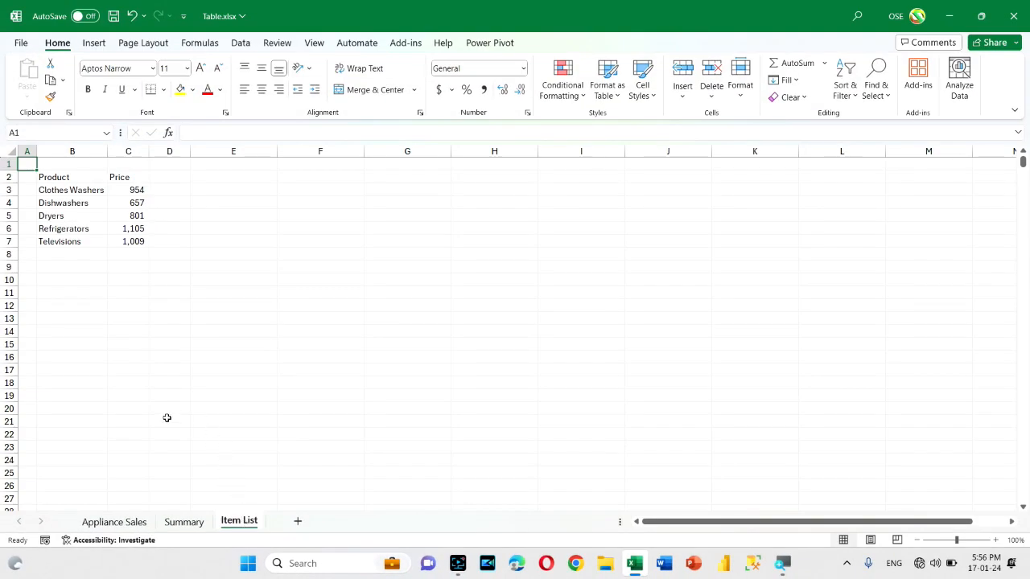
pyautogui.click(62, 193)
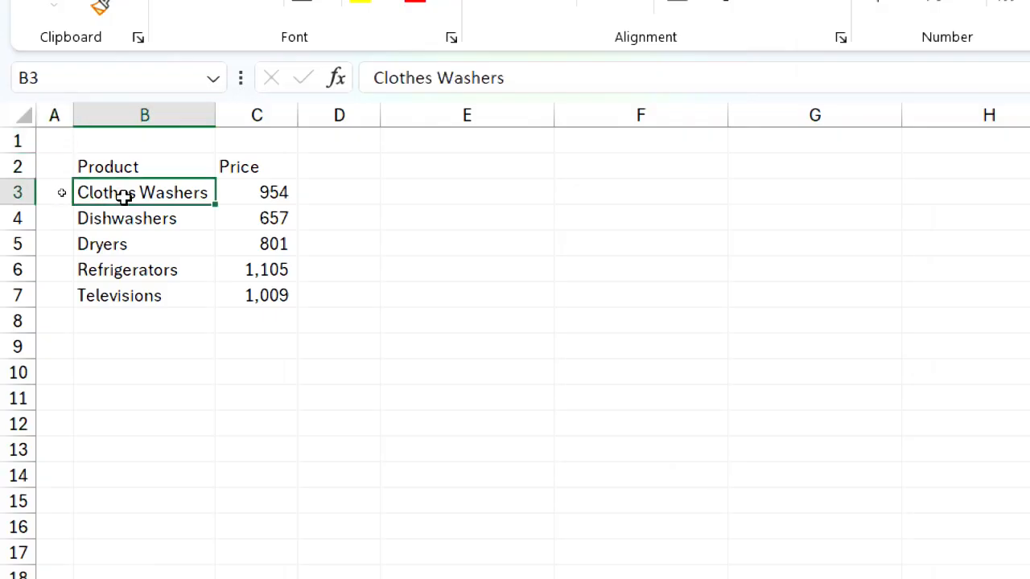
pyautogui.click(133, 216)
pyautogui.click(140, 241)
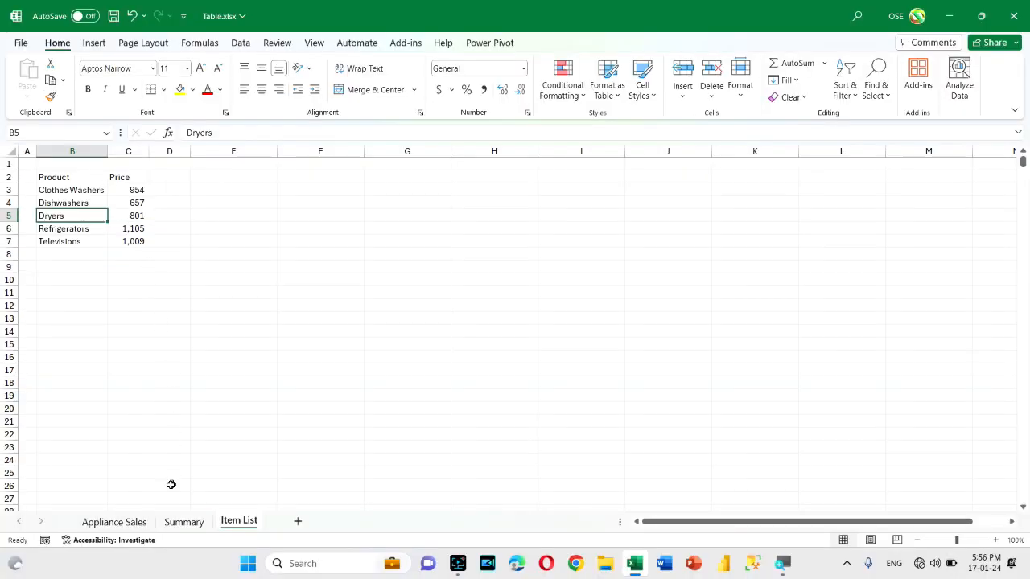
# - On the Appliance Sales sheet, clear all values in the table's Price column and widen column F
pyautogui.click(121, 522)
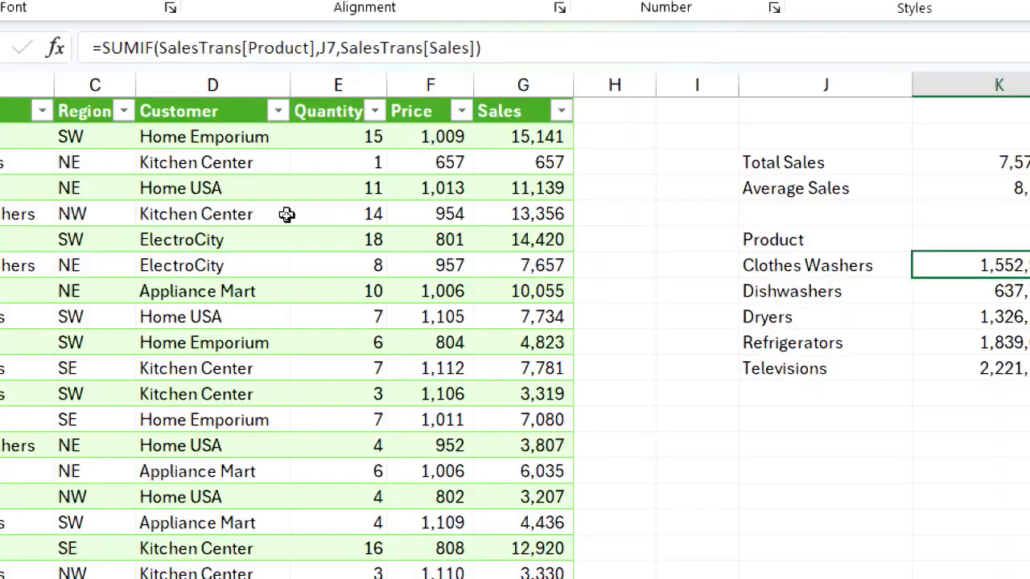
pyautogui.click(418, 143)
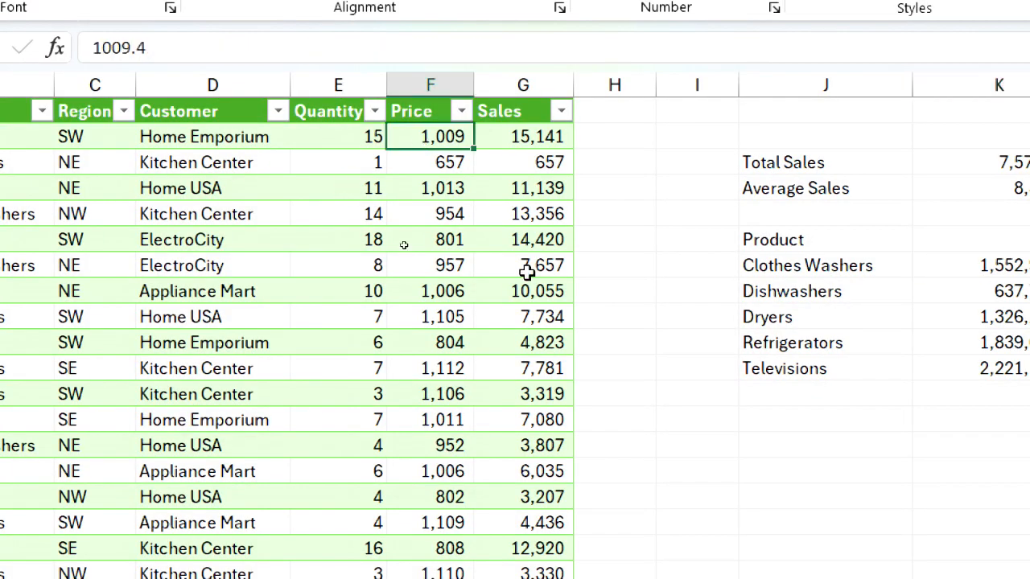
pyautogui.hotkey('ctrl', 'shift', 'Down')
pyautogui.press('Delete')
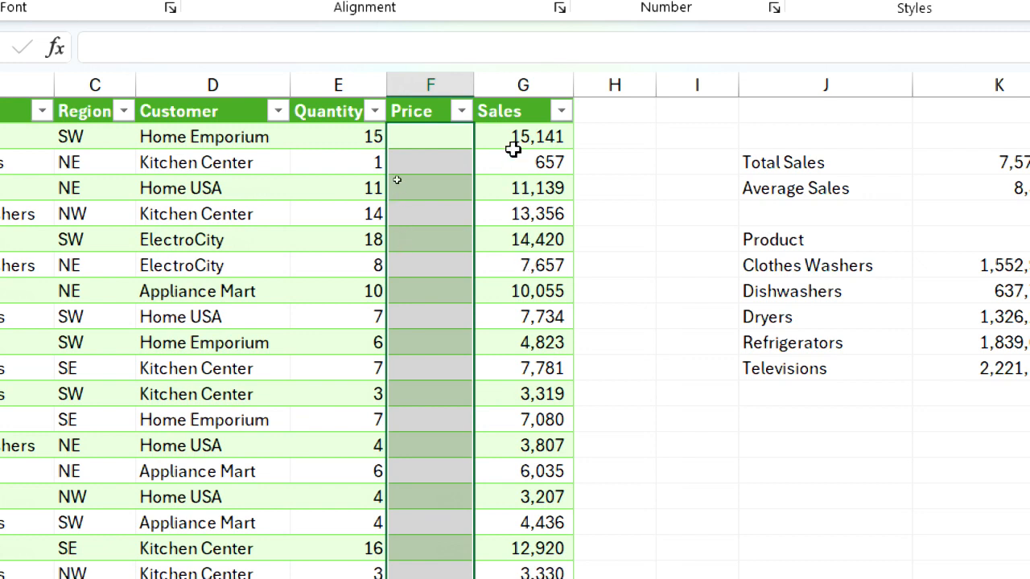
pyautogui.moveTo(475, 85); pyautogui.dragTo(552, 86)
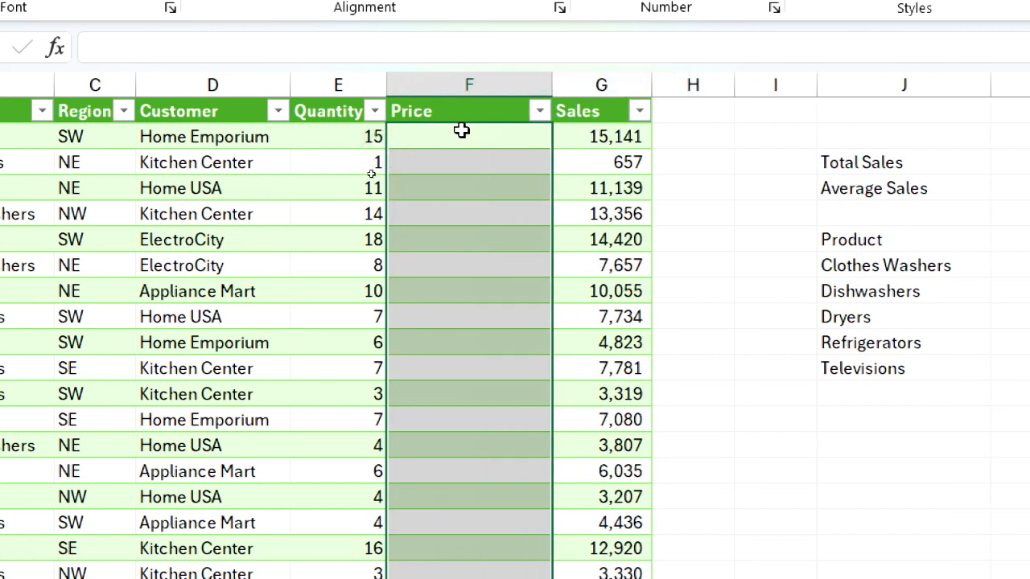
pyautogui.click(463, 133)
pyautogui.click(368, 135)
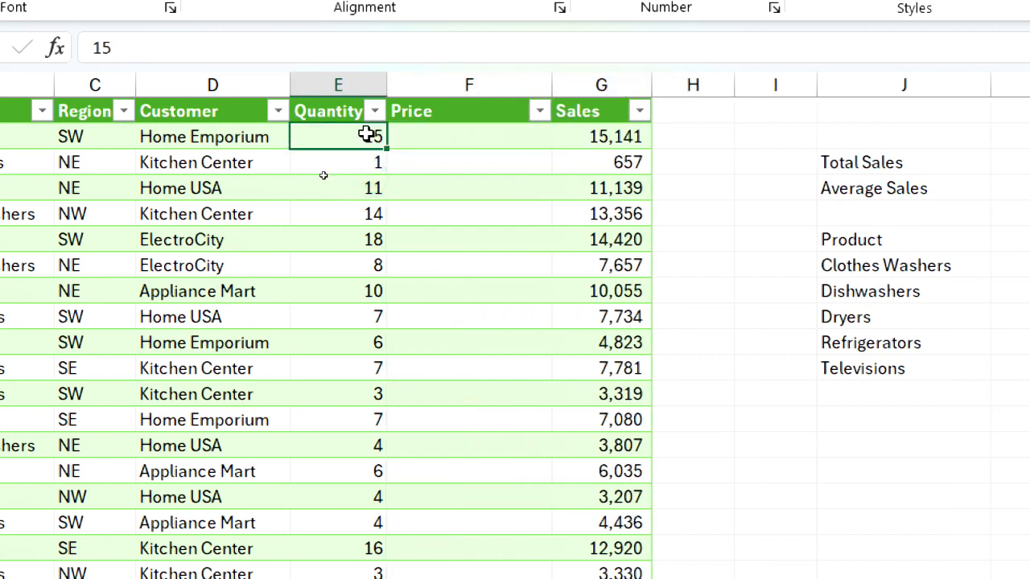
pyautogui.click(574, 136)
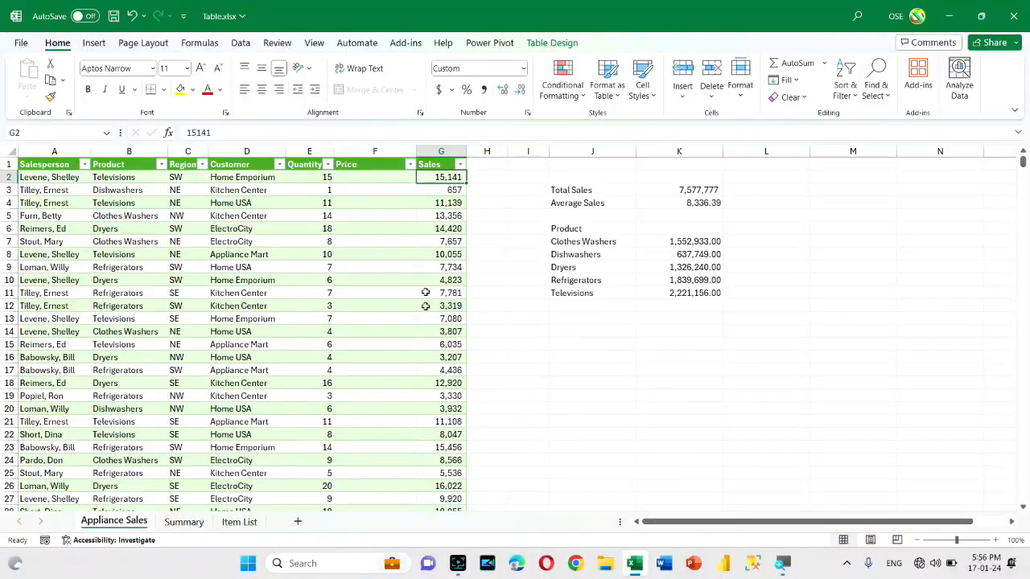
# - On the Item List sheet, convert the product and price range B2:C7 into a table with headers
pyautogui.click(242, 522)
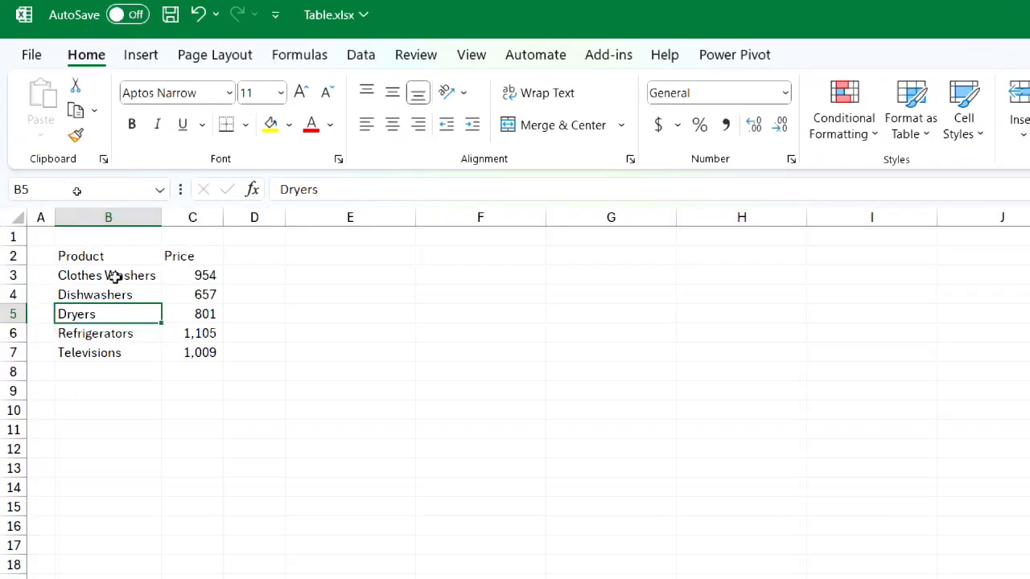
pyautogui.click(111, 292)
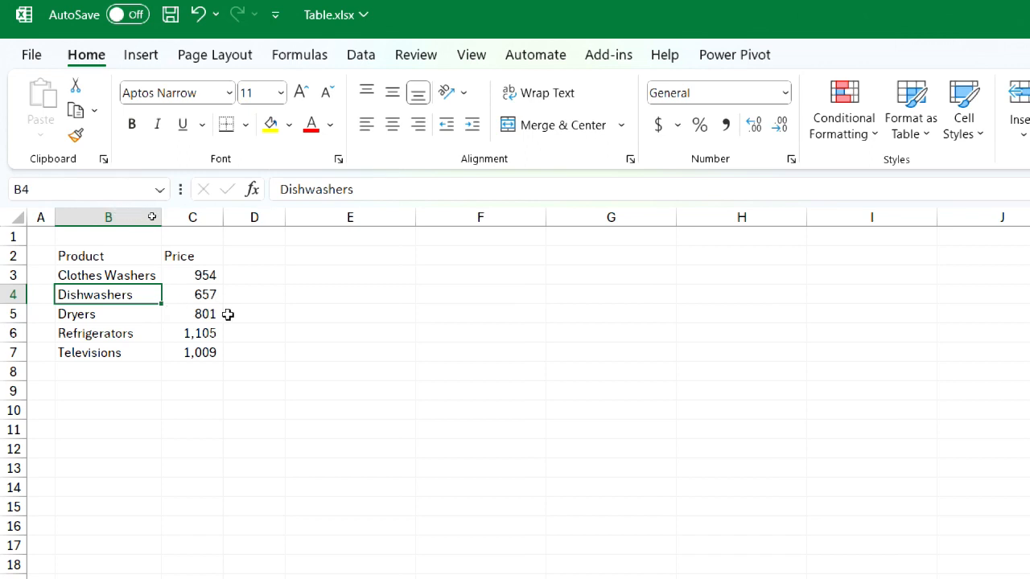
pyautogui.hotkey('ctrl', 't')
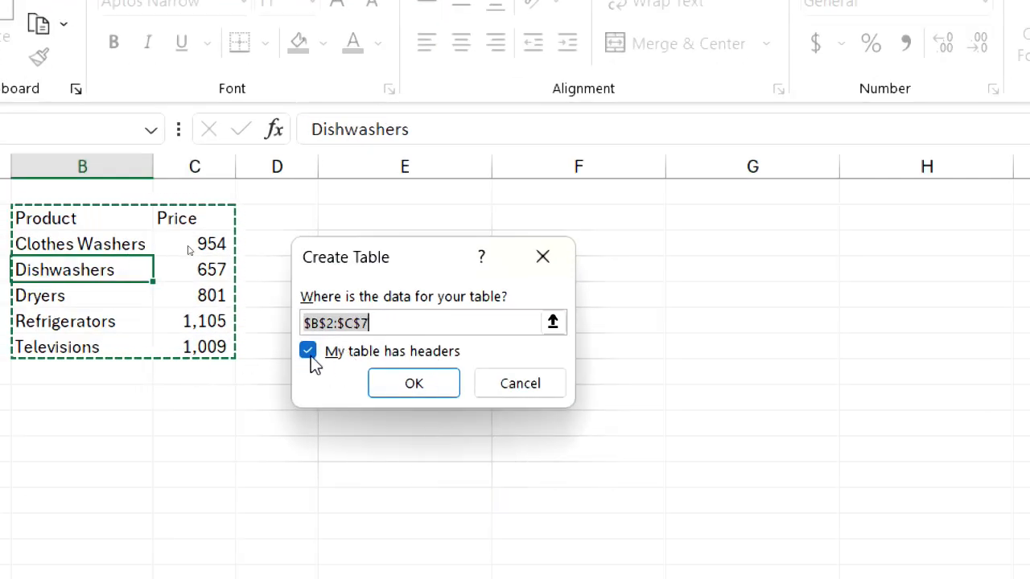
pyautogui.click(398, 384)
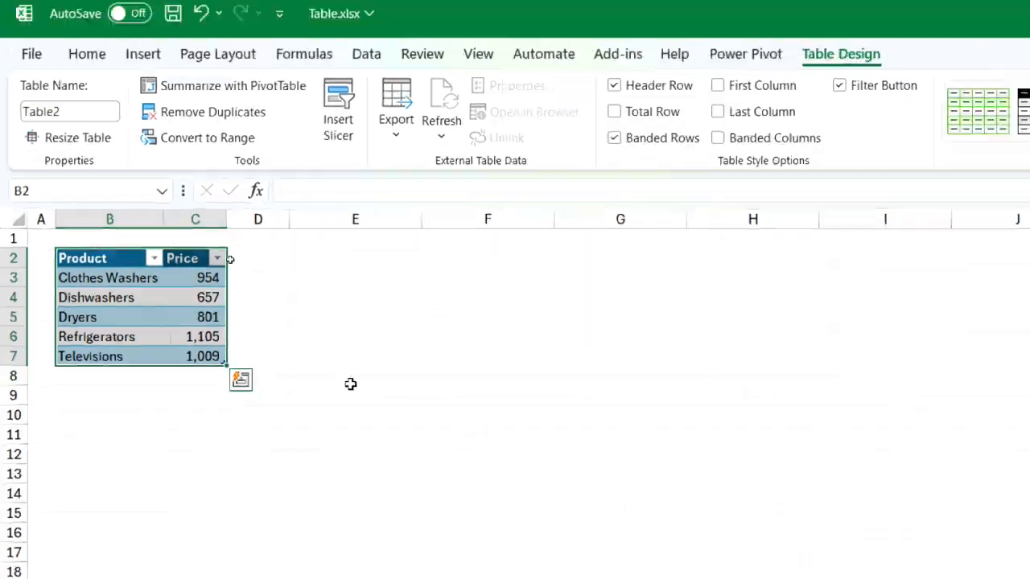
# - Rename the product price table on the Item List sheet as ItemList
pyautogui.click(212, 294)
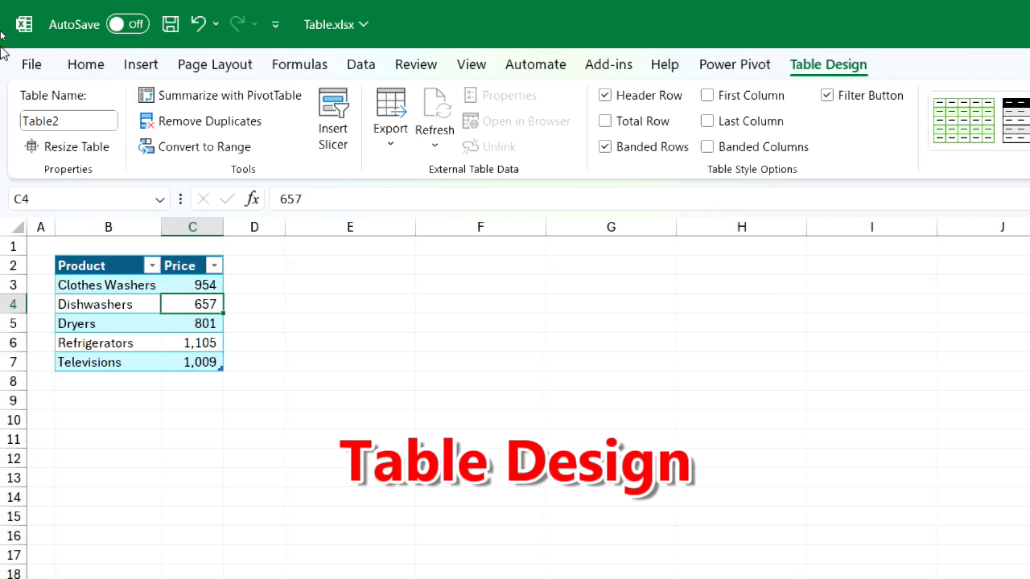
pyautogui.click(117, 118)
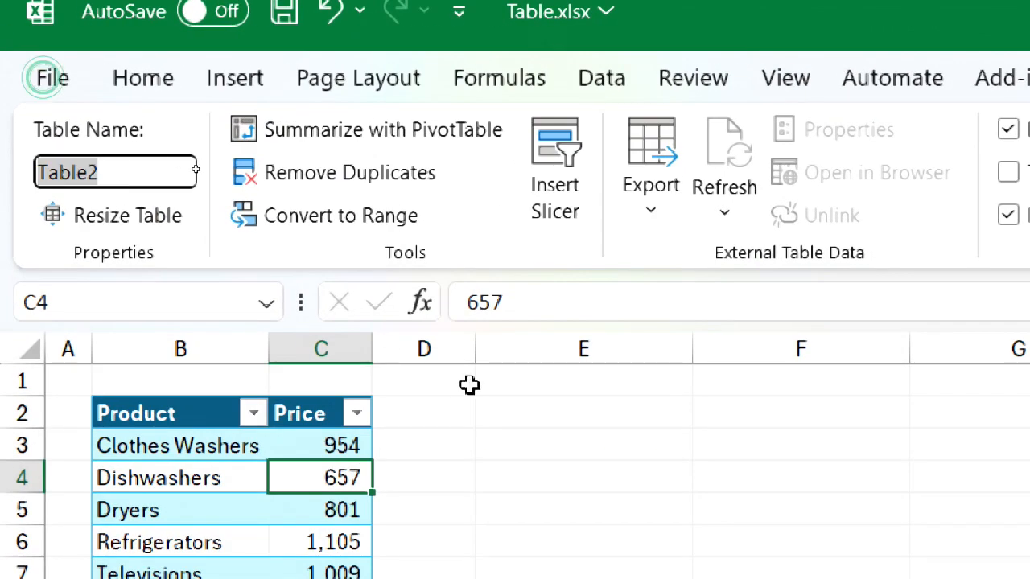
pyautogui.write('ItemList')
pyautogui.press('Return')
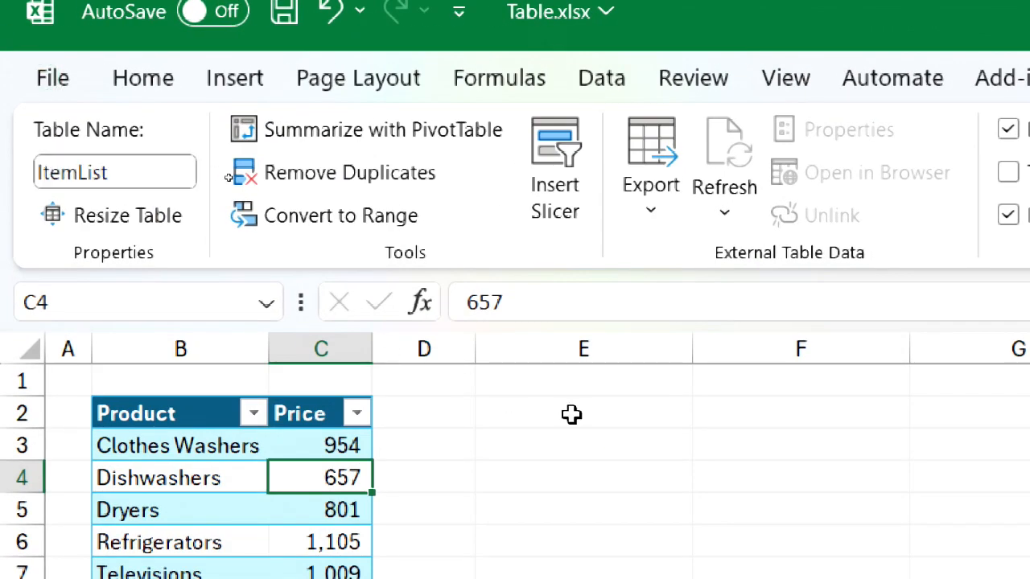
pyautogui.click(315, 513)
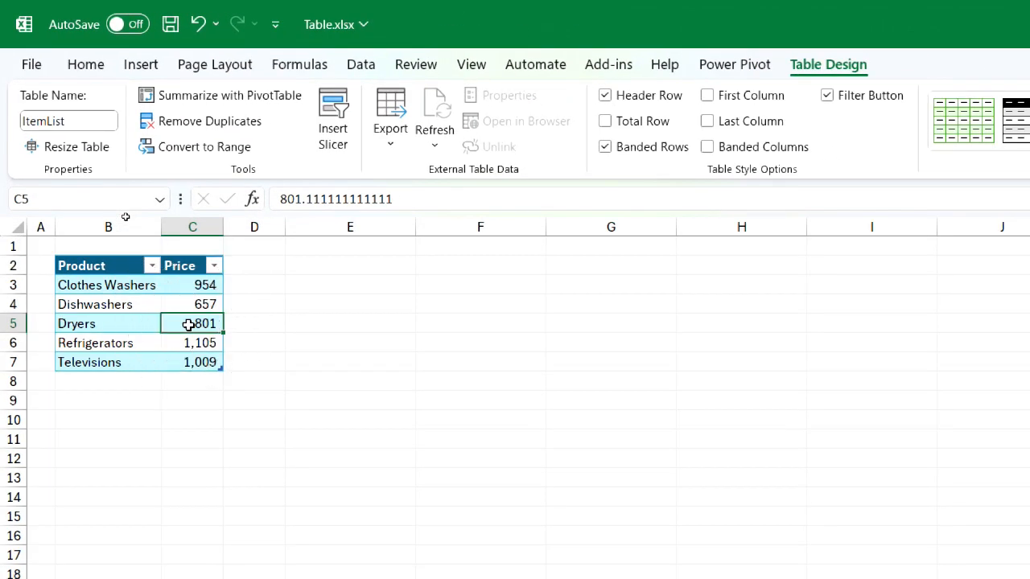
pyautogui.click(114, 287)
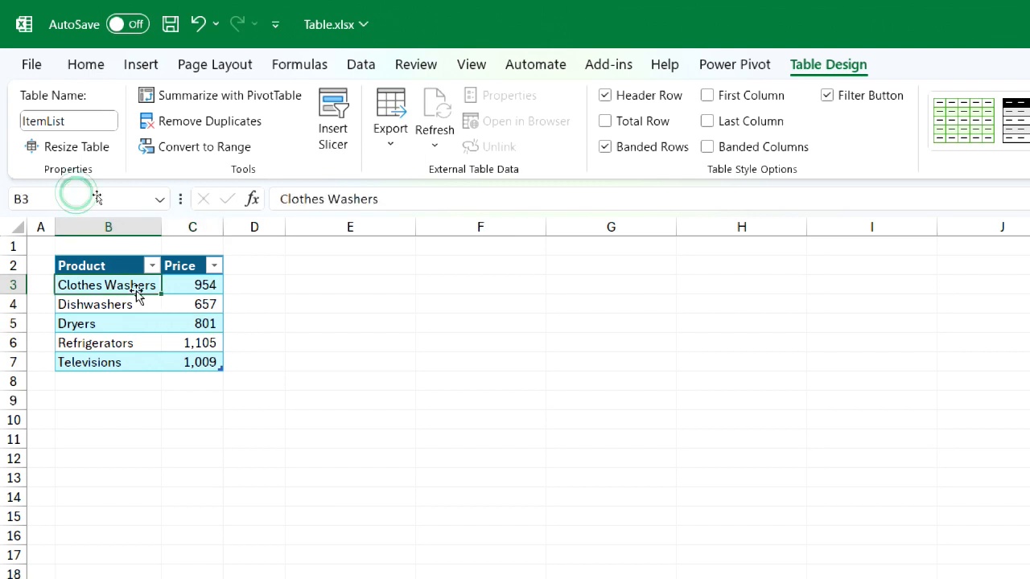
pyautogui.click(211, 283)
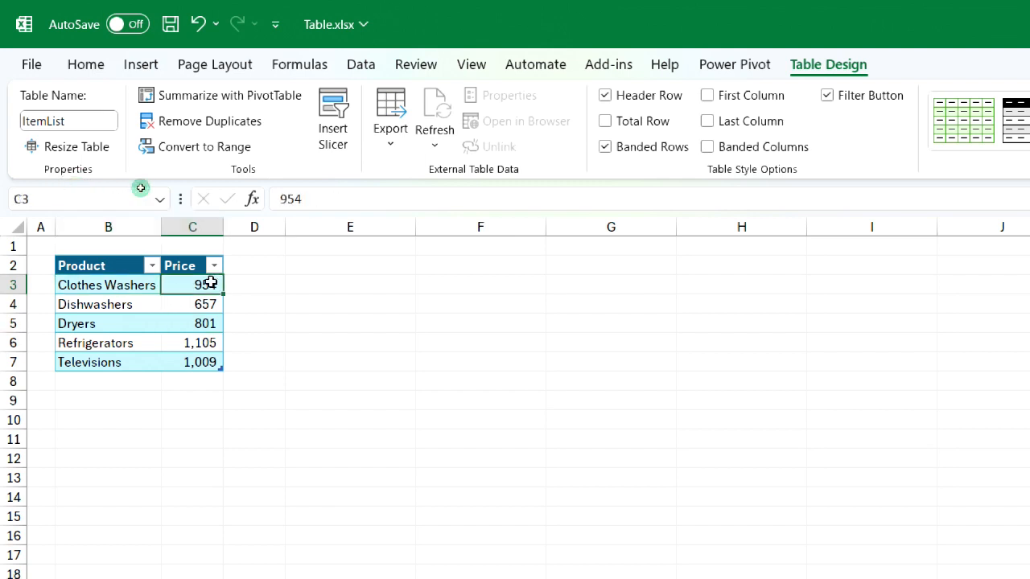
pyautogui.click(131, 287)
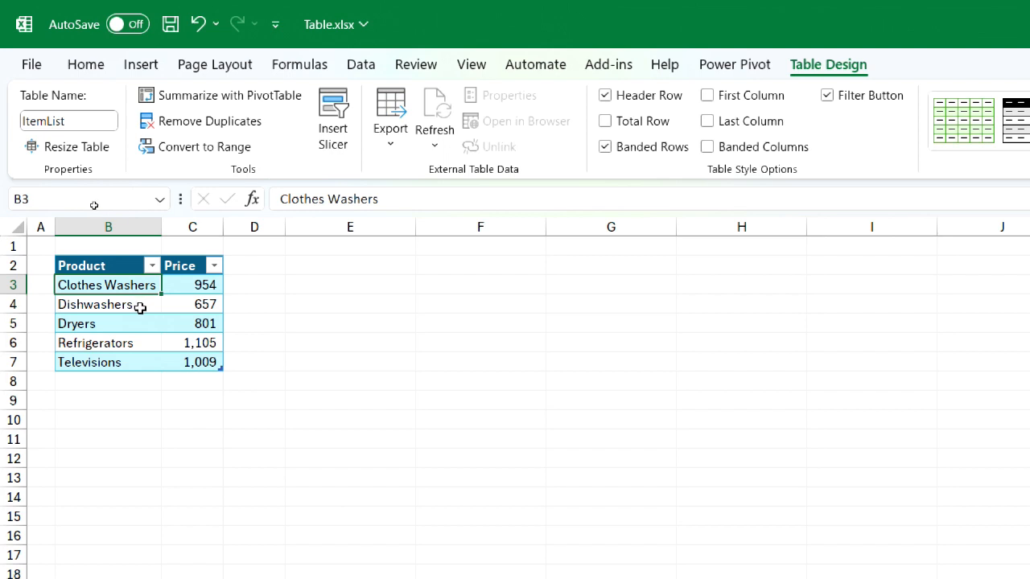
pyautogui.click(193, 288)
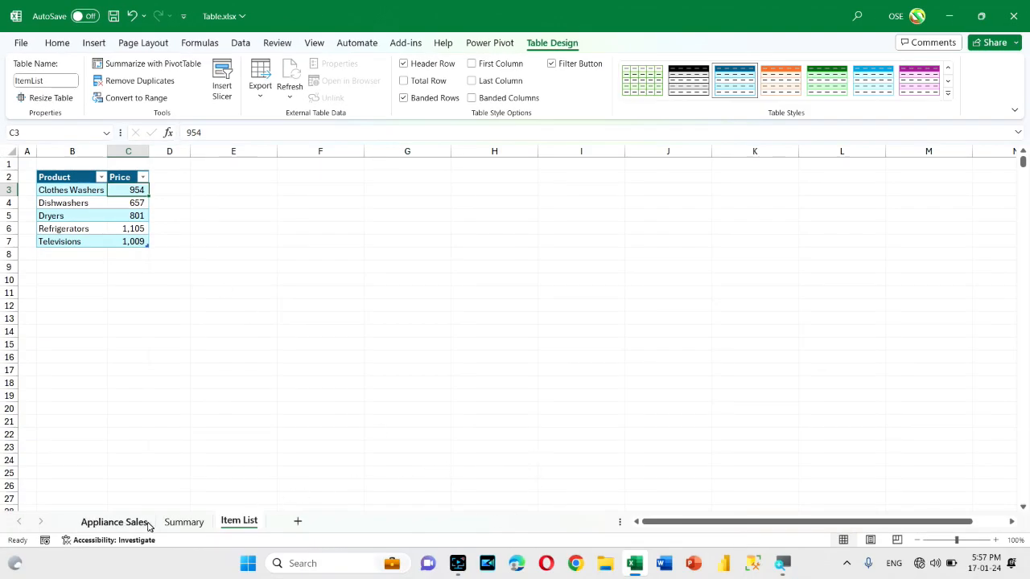
pyautogui.click(129, 523)
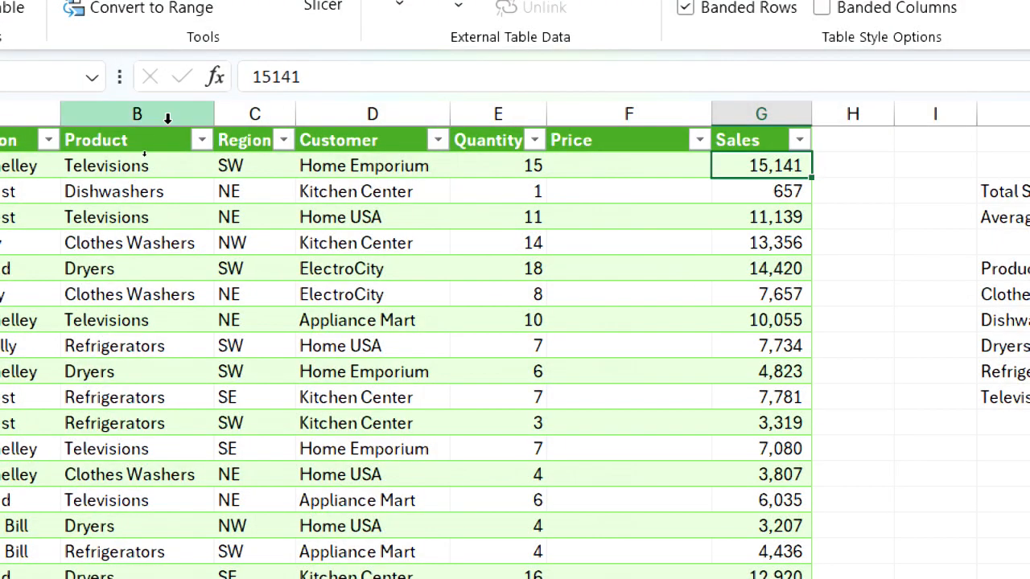
pyautogui.click(129, 151)
pyautogui.click(149, 167)
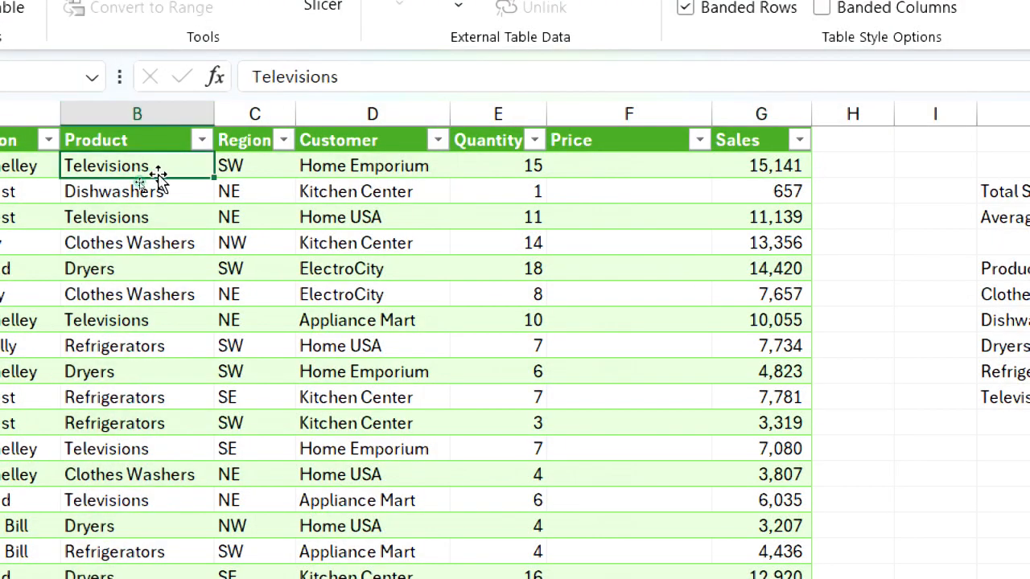
pyautogui.click(585, 171)
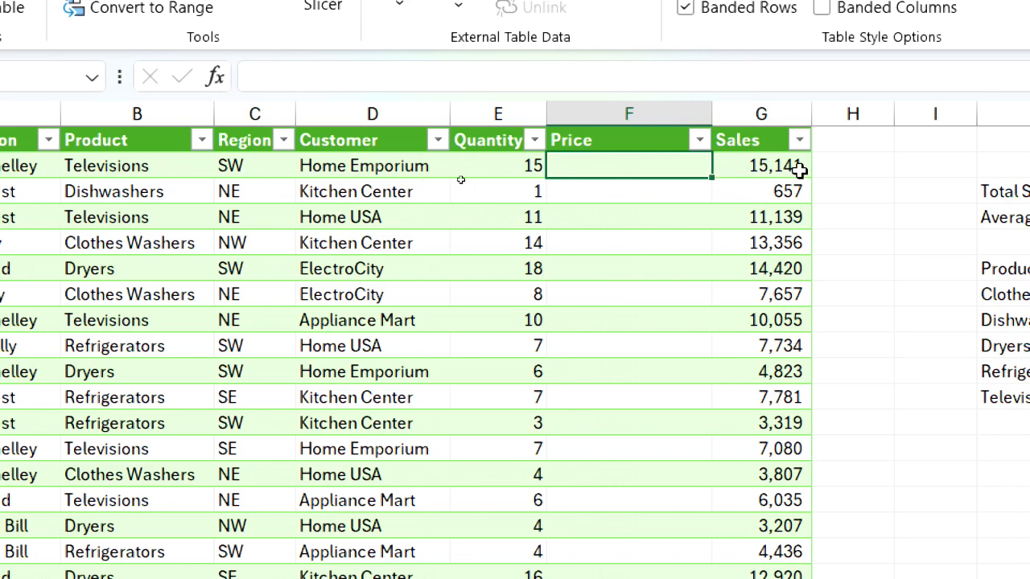
pyautogui.write('=')
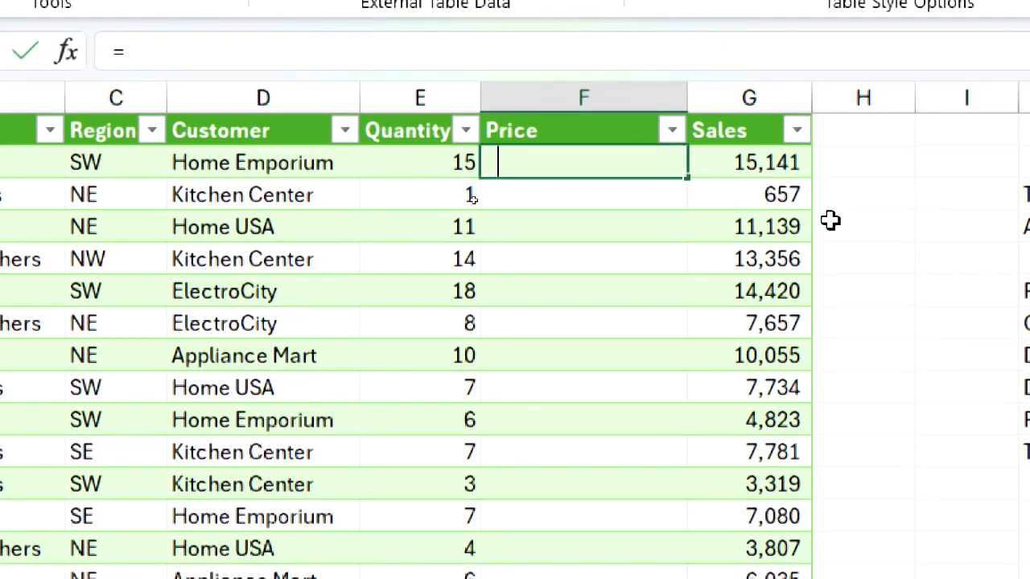
pyautogui.write('vl')
pyautogui.press('Tab')
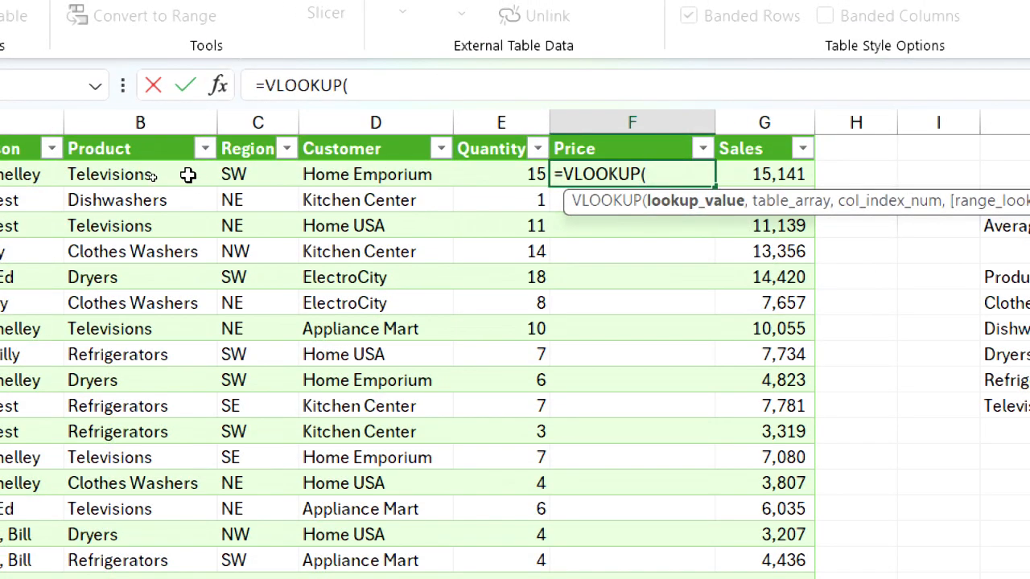
pyautogui.click(187, 175)
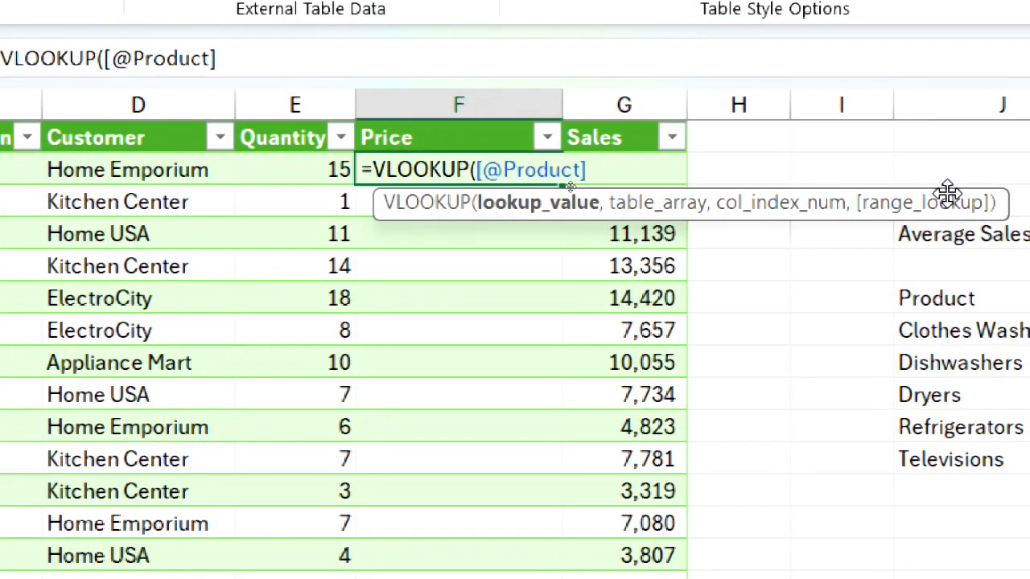
# - Complete the VLOOKUP with table array ItemList, column index 2 and FALSE for exact match, and enter it to fill the Price column
pyautogui.write(',')
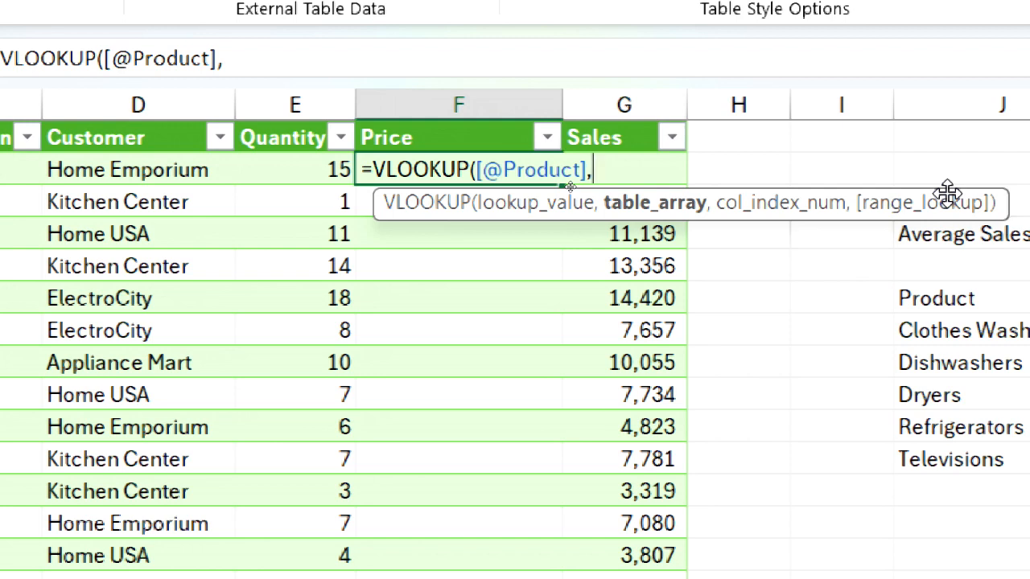
pyautogui.write('ite')
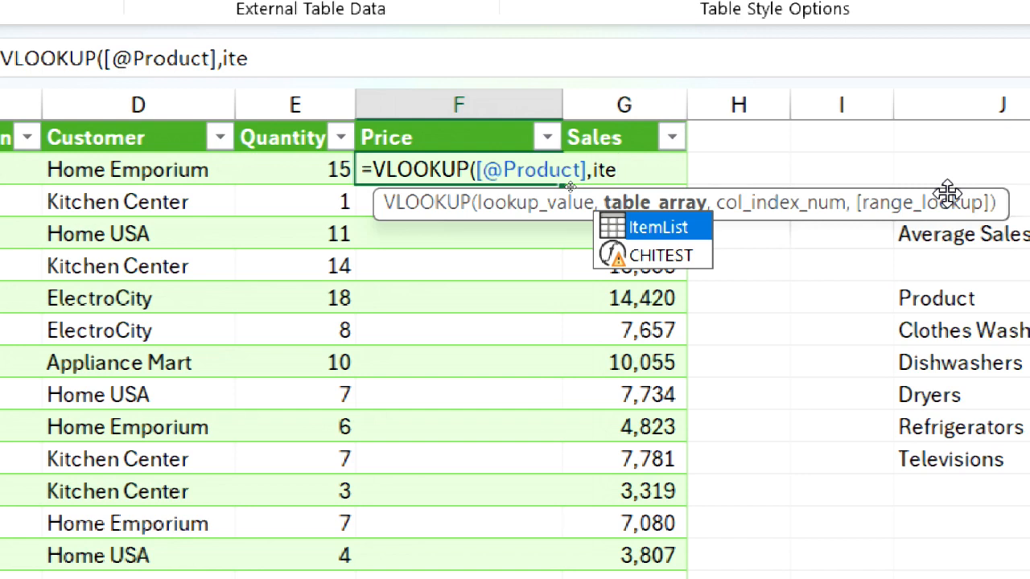
pyautogui.press('Tab')
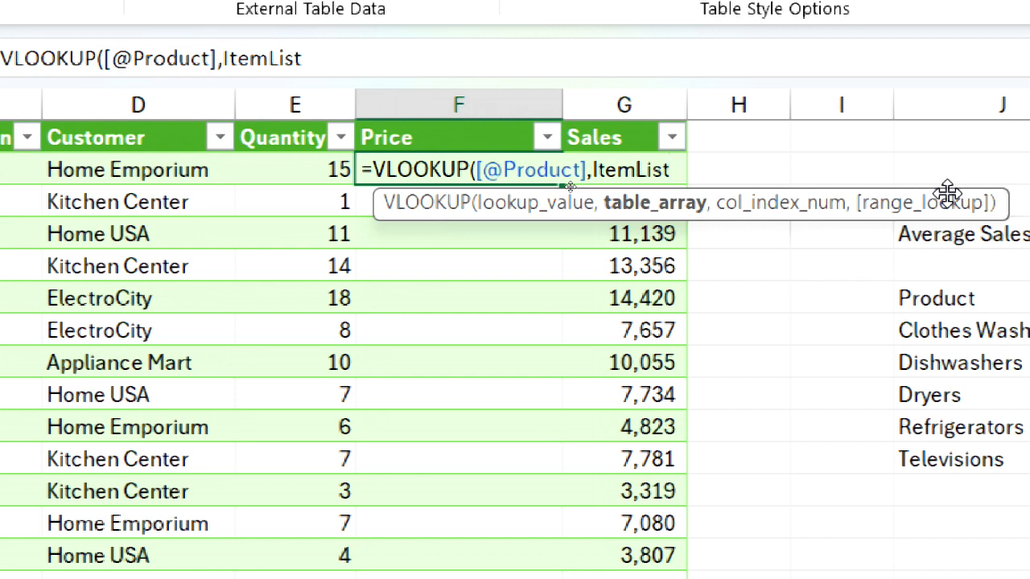
pyautogui.write(',')
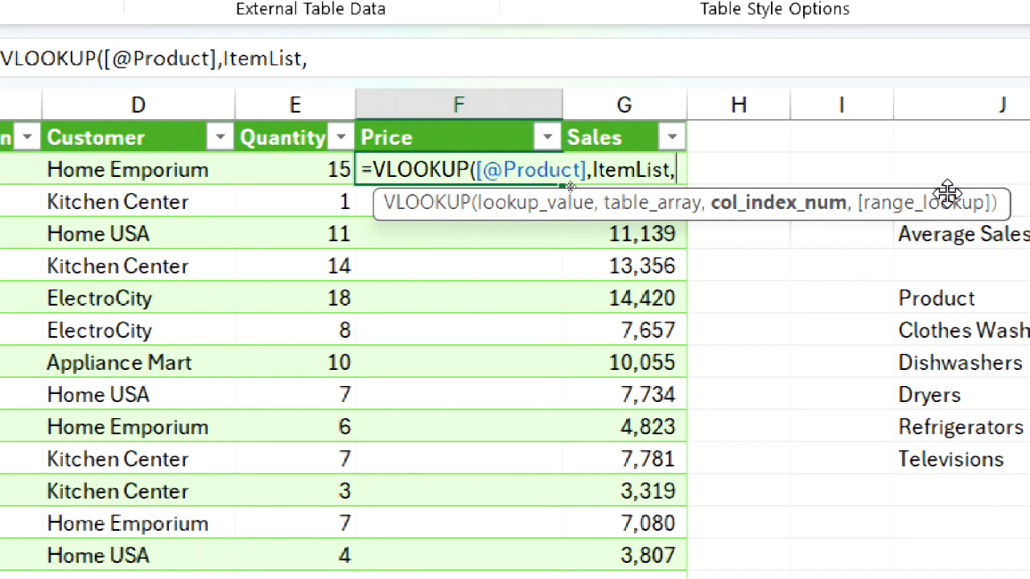
pyautogui.write('2')
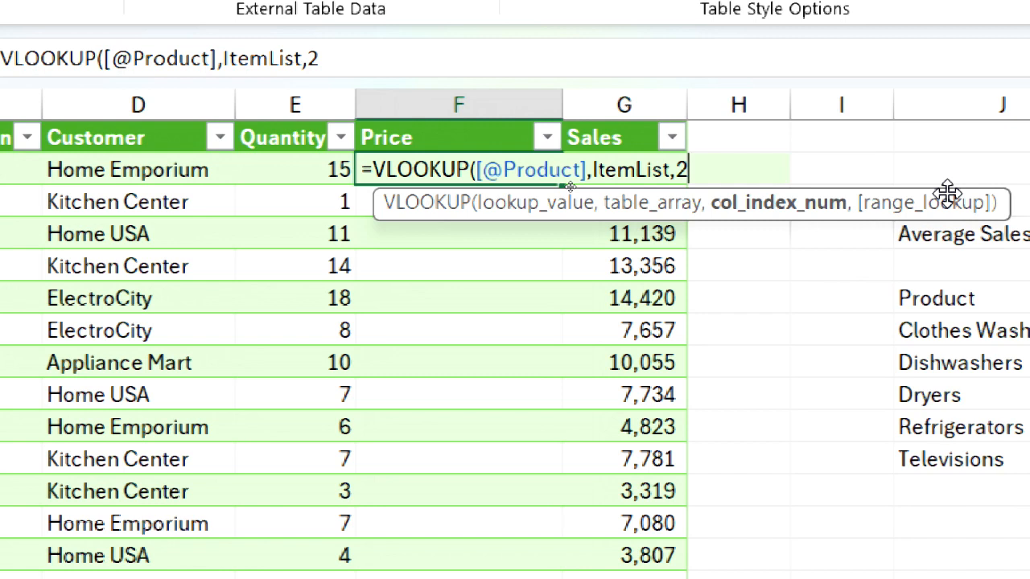
pyautogui.write(',')
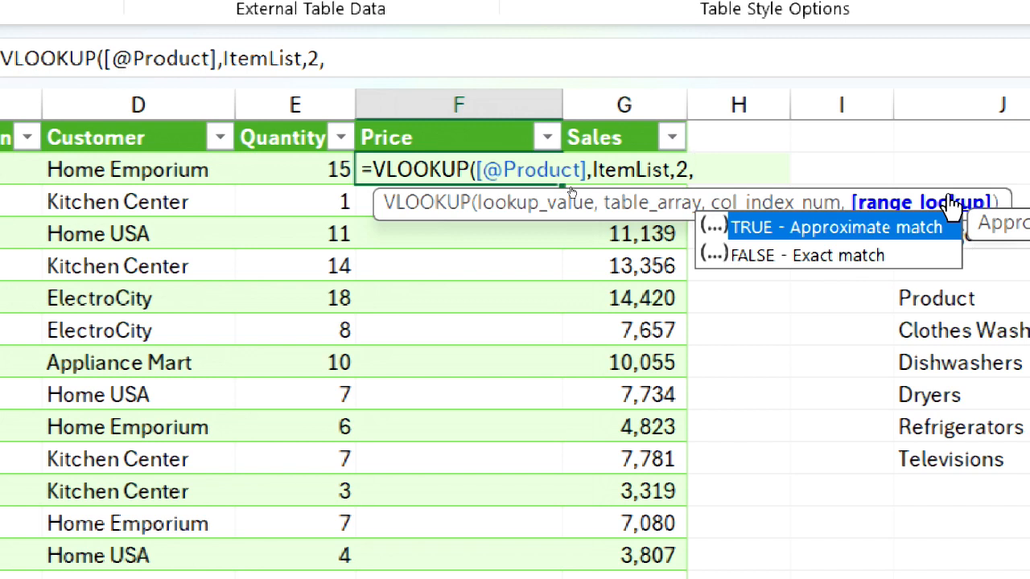
pyautogui.press('Down')
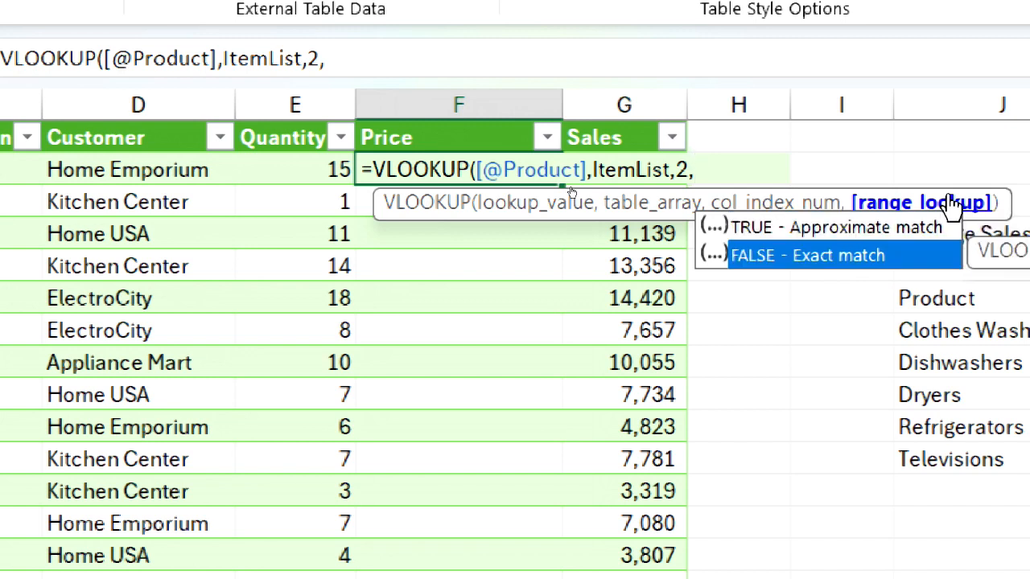
pyautogui.press('Tab')
pyautogui.write(')')
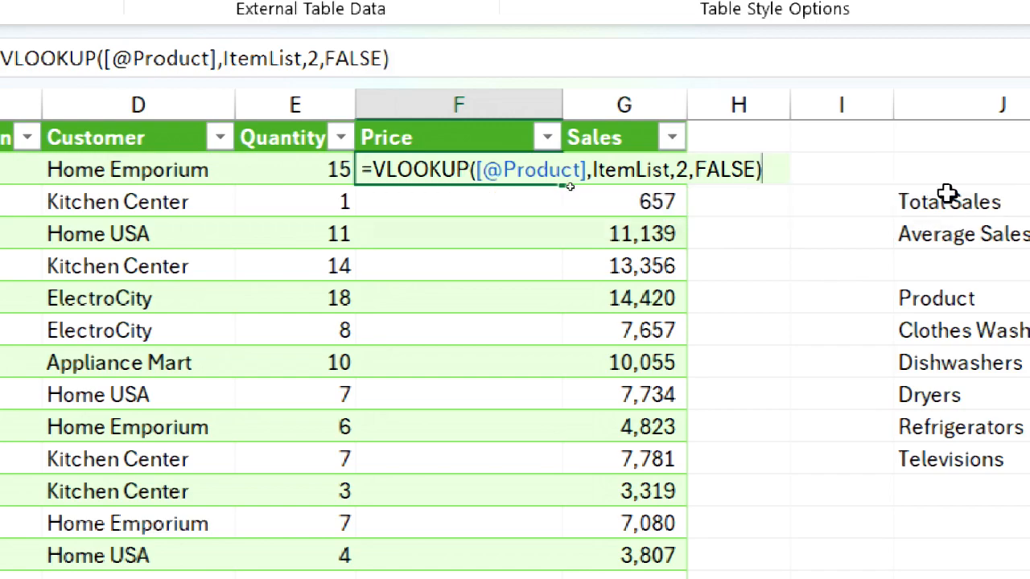
pyautogui.hotkey('ctrl', 'Return')
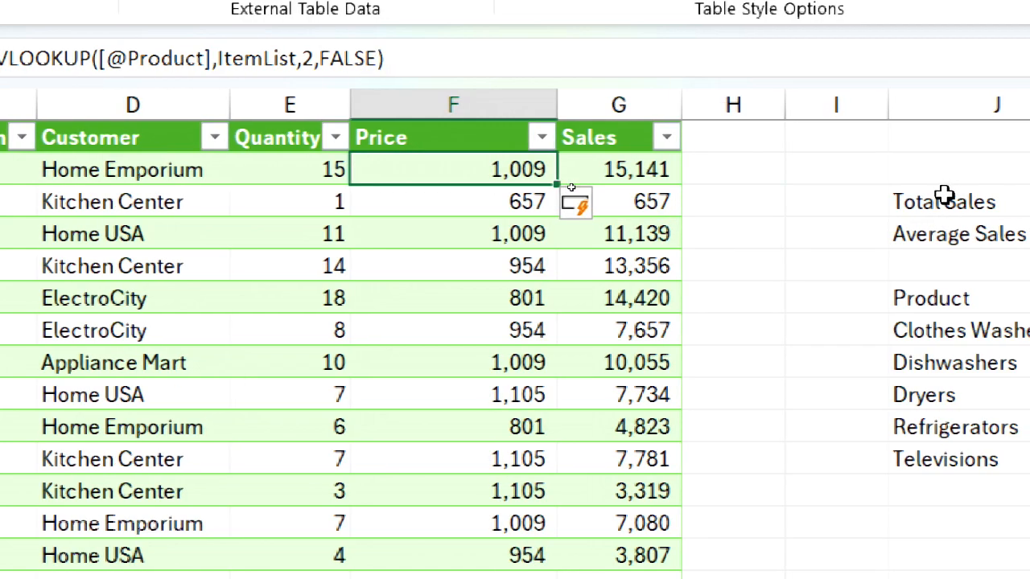